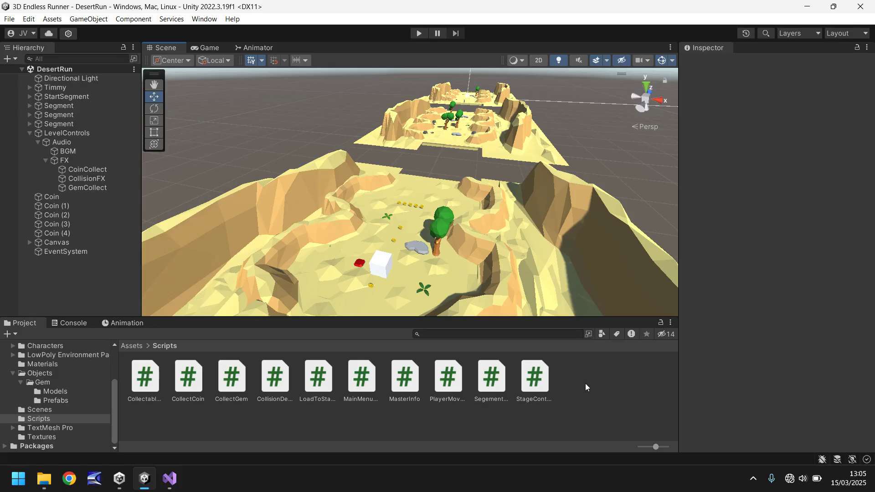
Import the IconCoin, IconGem and IconRunning PNGs from File Explorer into the Textures folder
click(44, 437)
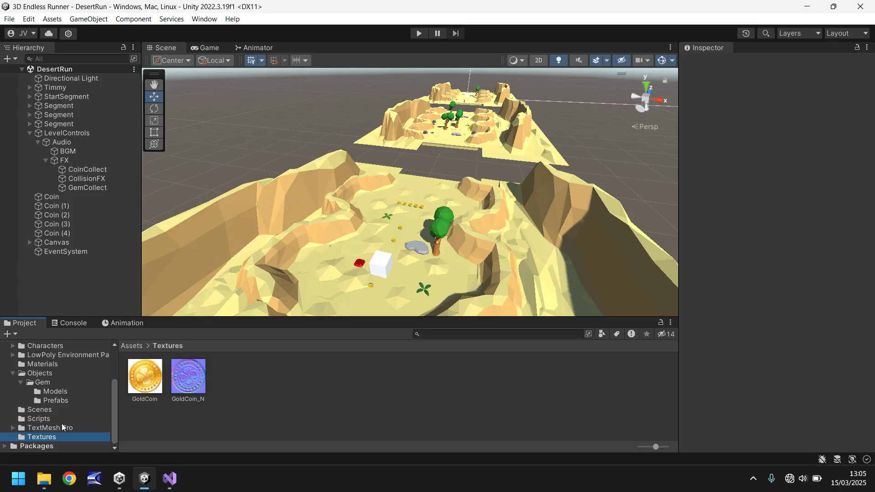
click(44, 478)
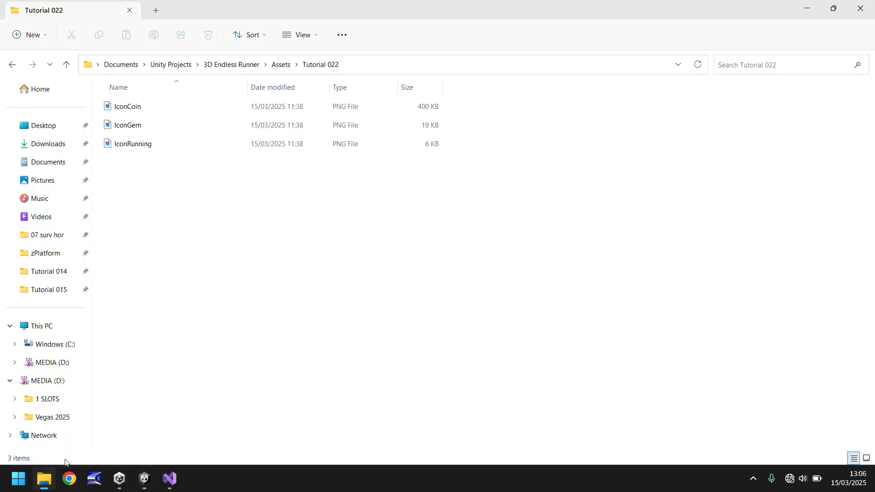
drag(175, 217, 262, 386)
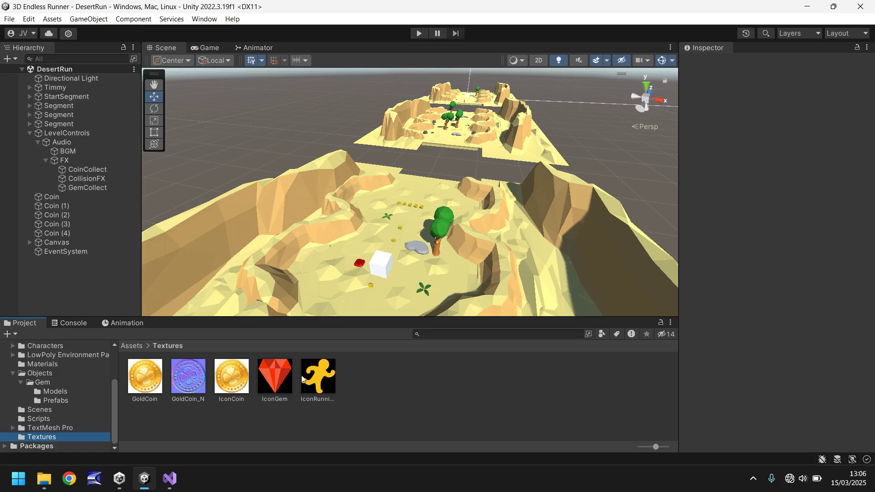
Set the IconRunning texture type to Sprite (2D and UI) and apply
click(318, 375)
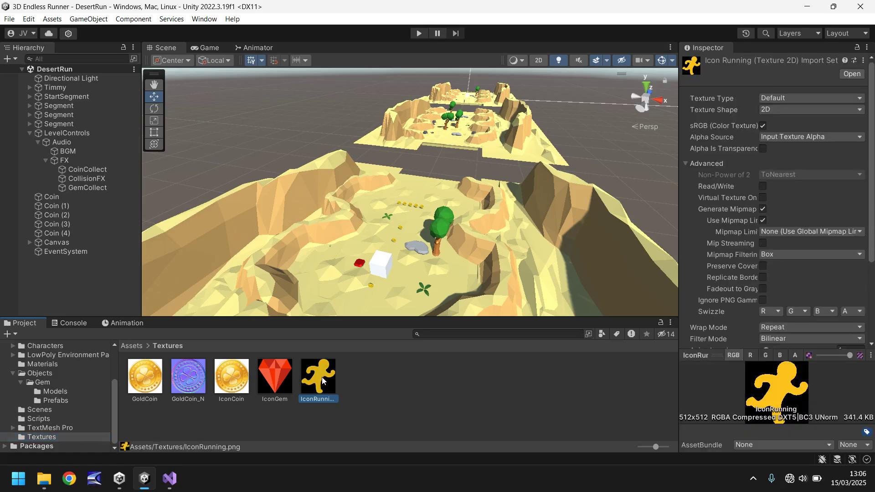
click(851, 99)
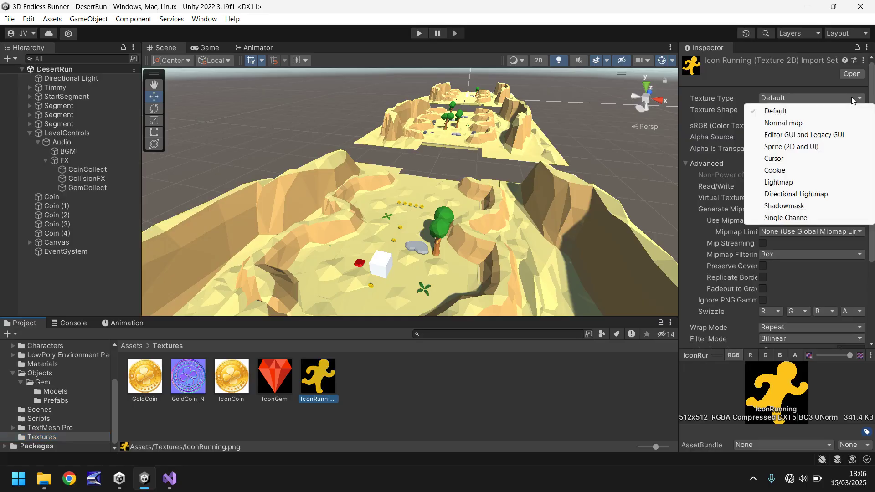
click(788, 146)
scroll(815, 255, down, 3)
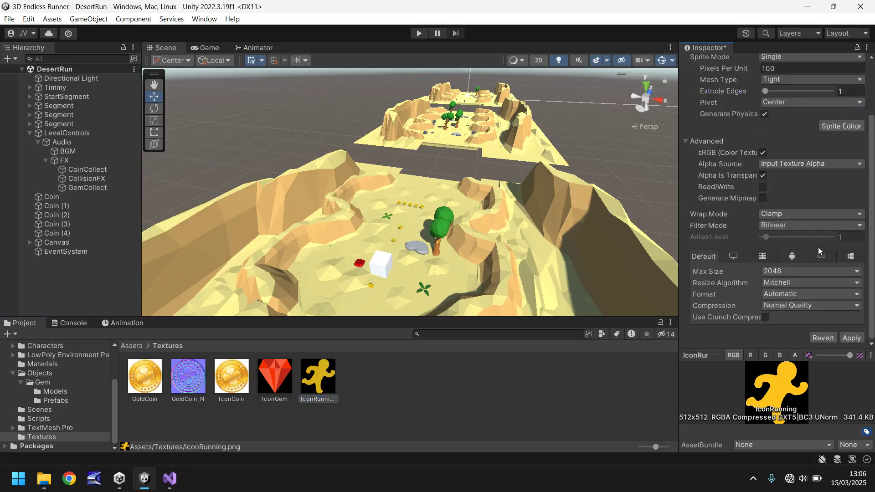
click(850, 338)
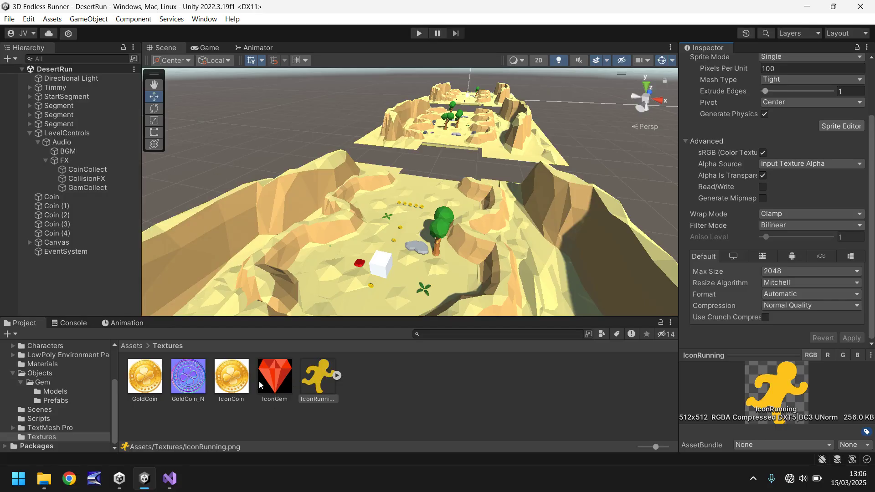
Set the IconCoin texture type to Sprite (2D and UI) and apply
click(239, 381)
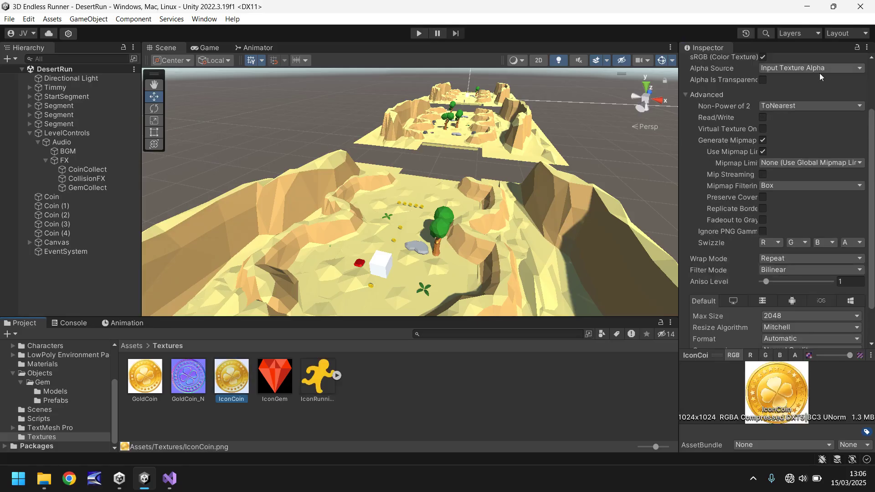
scroll(833, 126, up, 3)
click(844, 99)
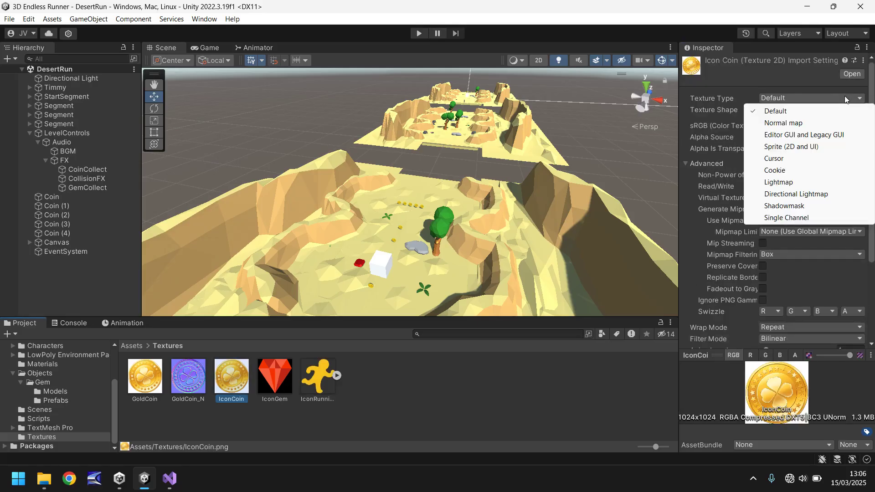
click(793, 147)
scroll(846, 327, down, 3)
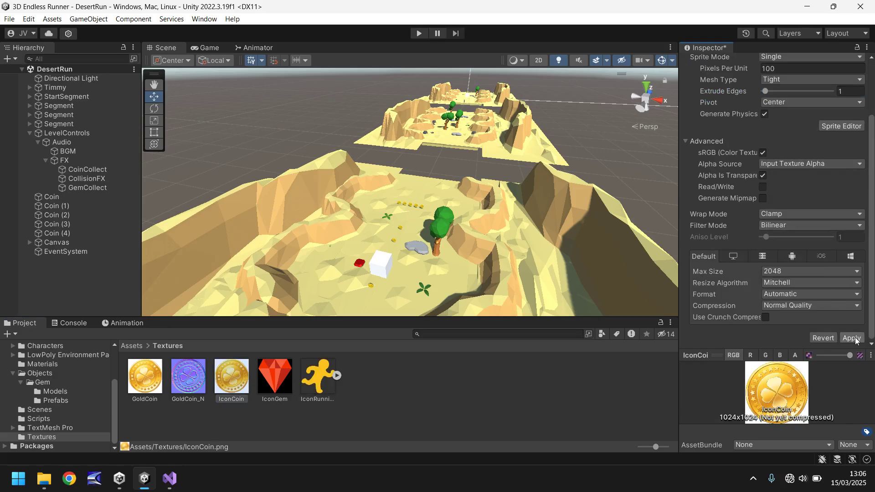
click(850, 338)
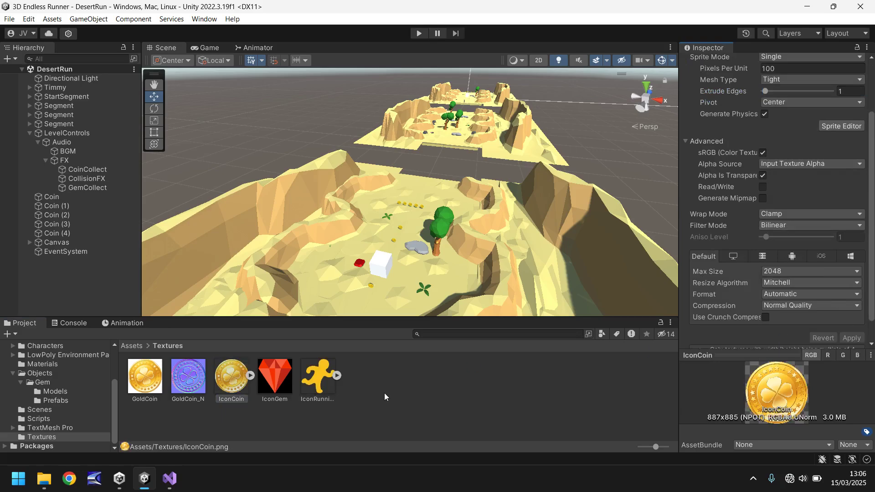
Set the IconGem texture type to Sprite (2D and UI) and apply
click(274, 376)
scroll(806, 135, up, 3)
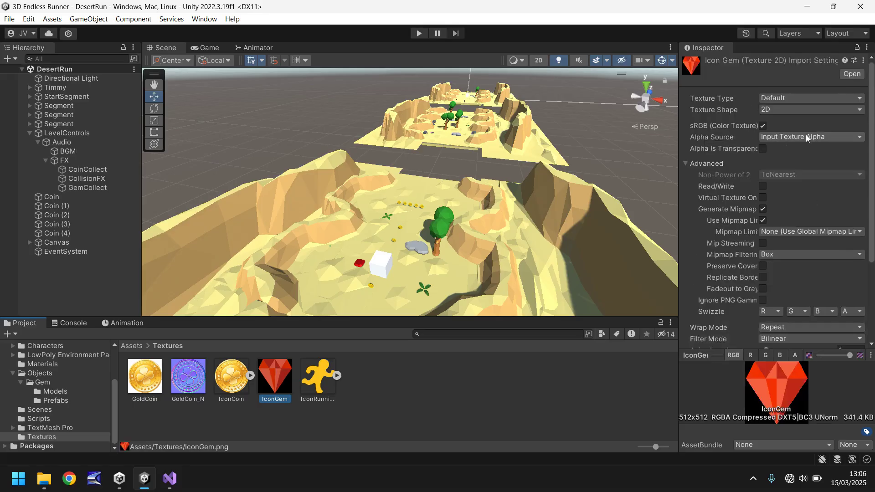
click(841, 100)
click(793, 146)
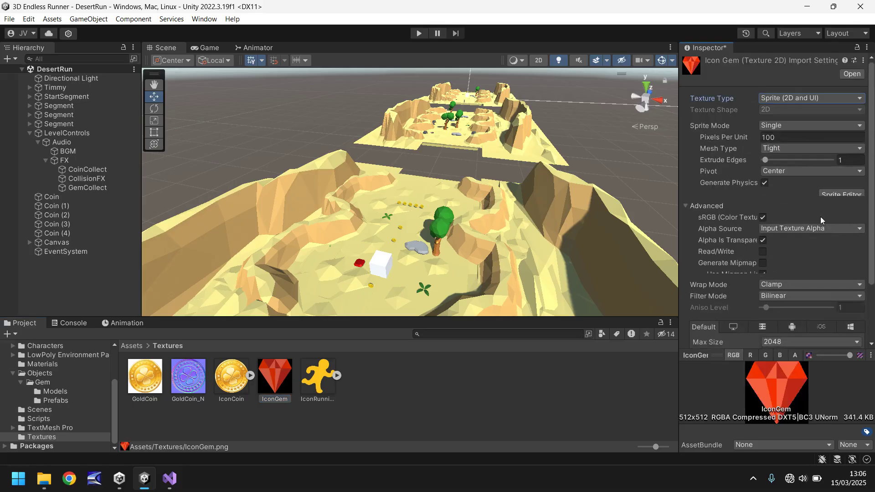
scroll(861, 325, down, 3)
click(851, 337)
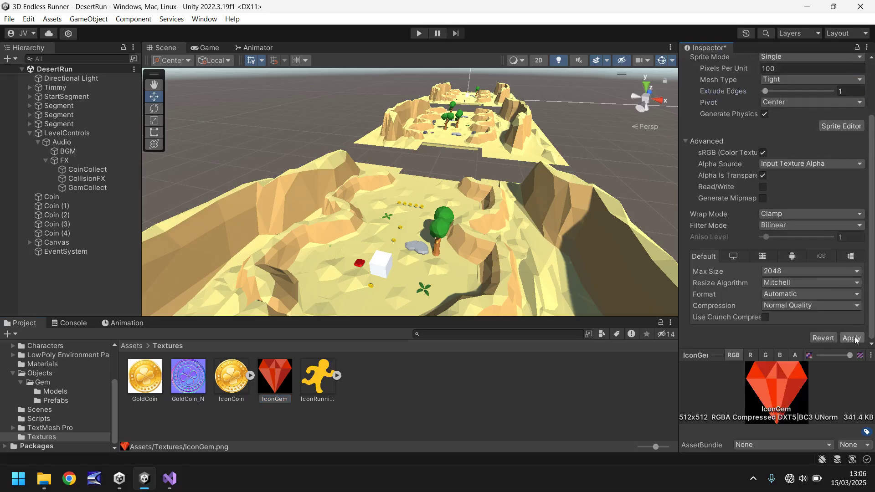
click(376, 403)
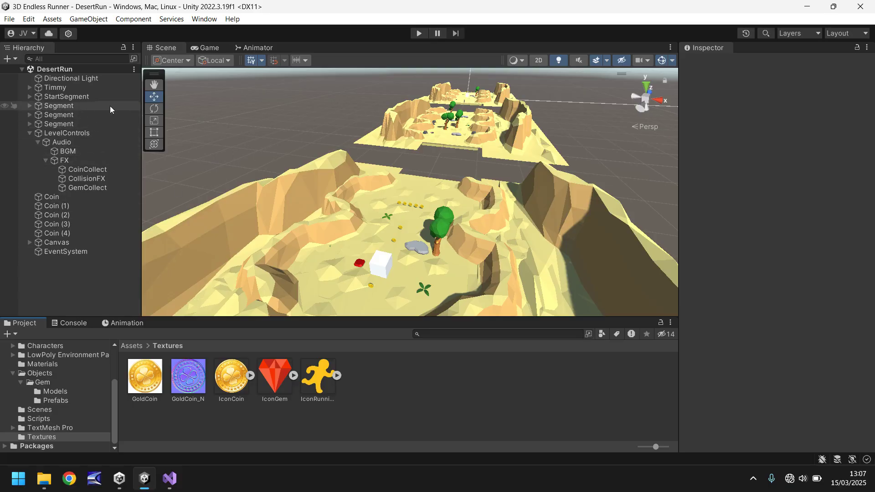
Frame the Canvas and inspect the COINS counter showing 'COINS: 0'
click(55, 243)
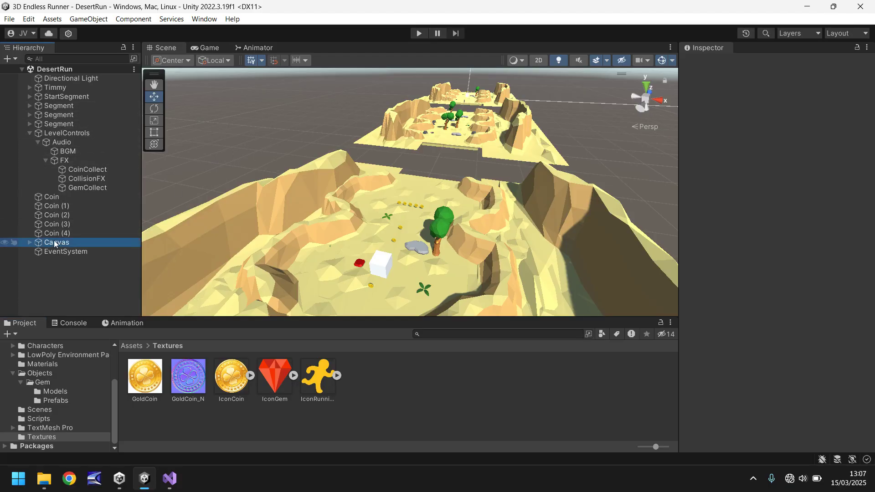
double_click(54, 242)
scroll(333, 136, up, 2)
middle_drag(288, 130, 374, 177)
scroll(406, 194, up, 2)
click(391, 179)
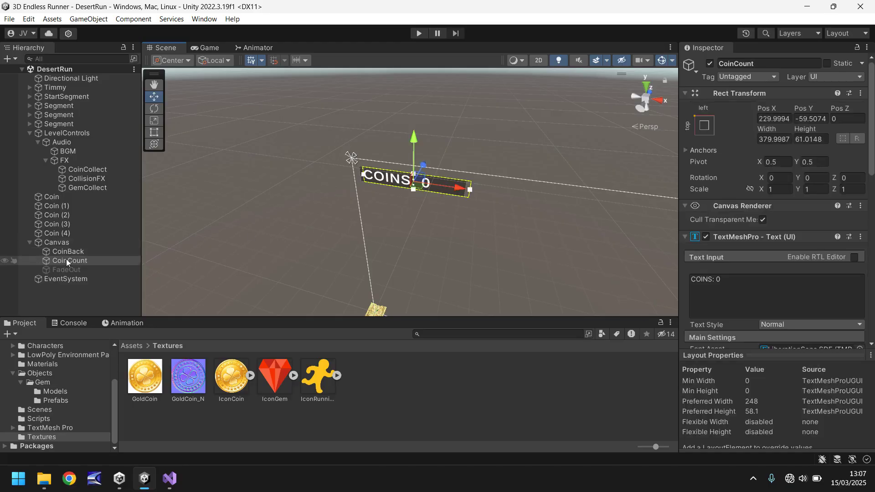
click(756, 280)
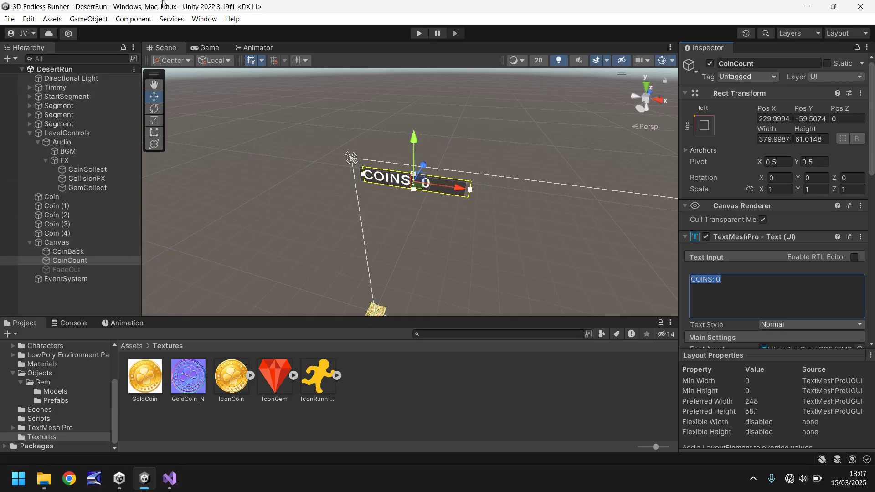
Create a Raw Image under the Canvas named CoinIcon
click(93, 19)
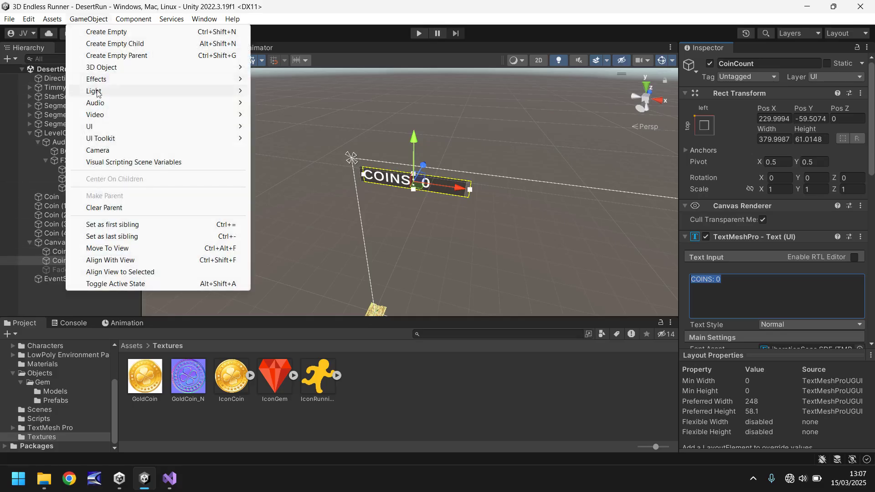
mouse_move(118, 126)
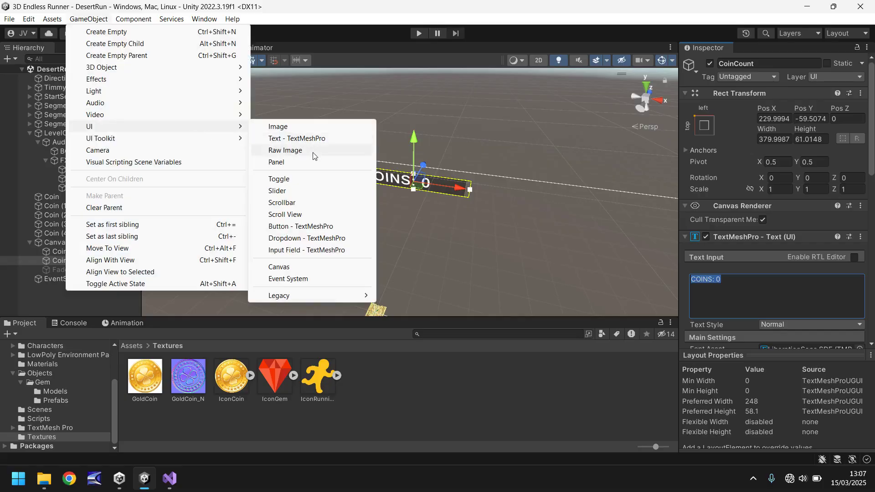
click(309, 150)
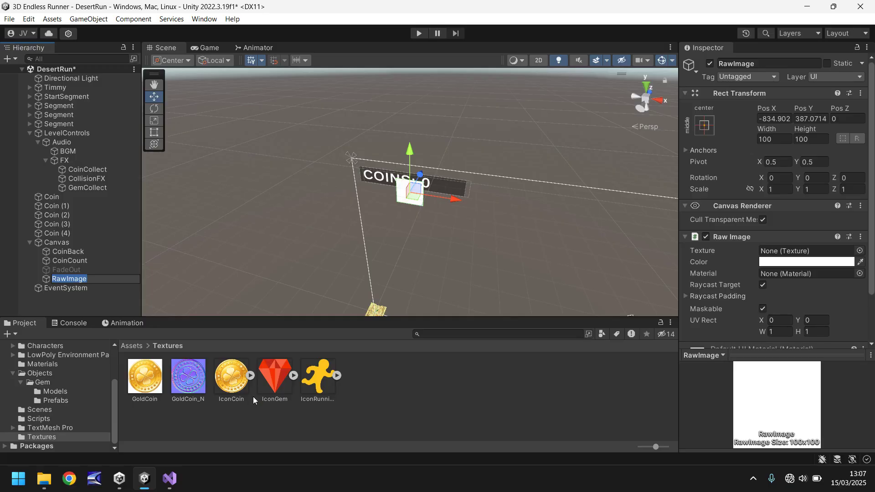
text(Coin)
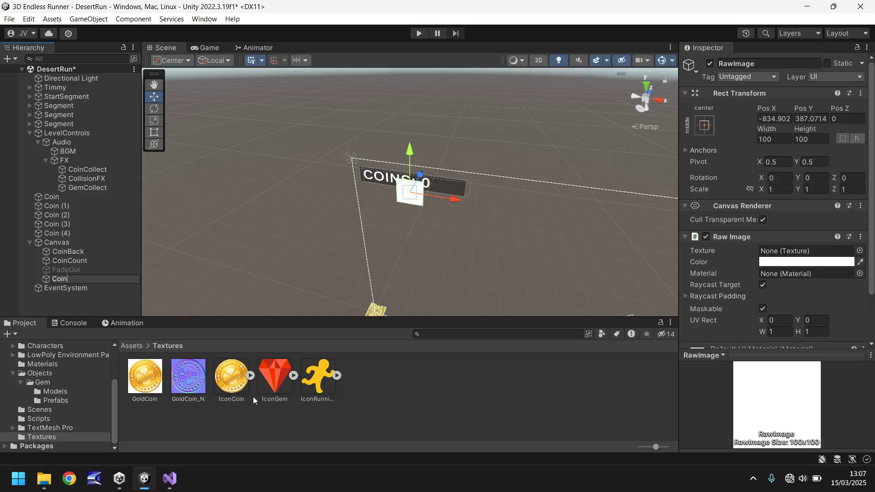
text(Icon)
key(Return)
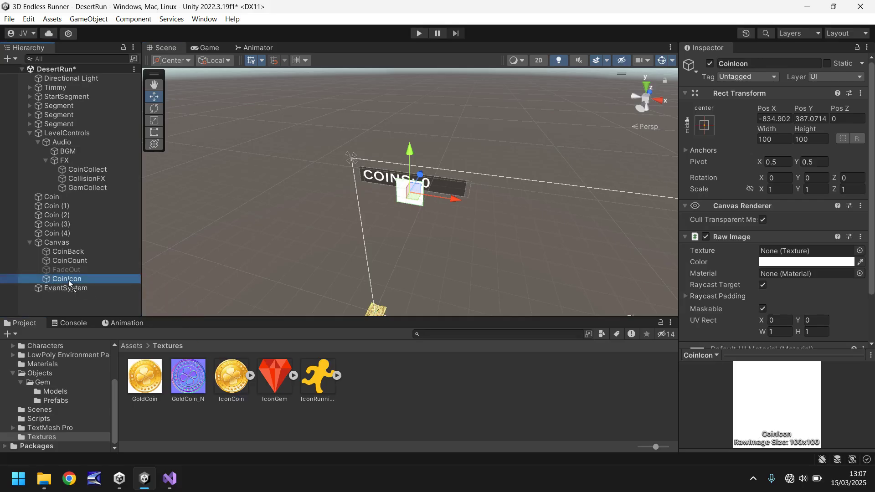
Assign IconCoin as CoinIcon's texture and delete the stray IconCoin sprite child
drag(68, 280, 68, 279)
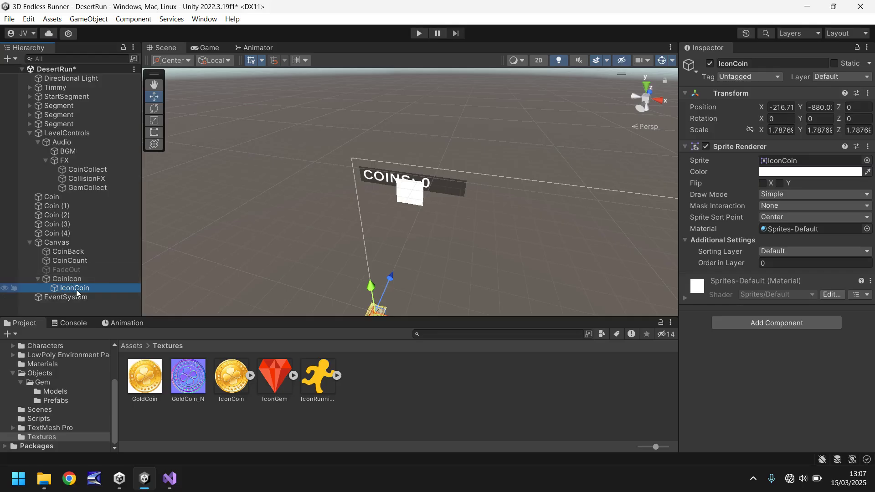
key(ctrl+z)
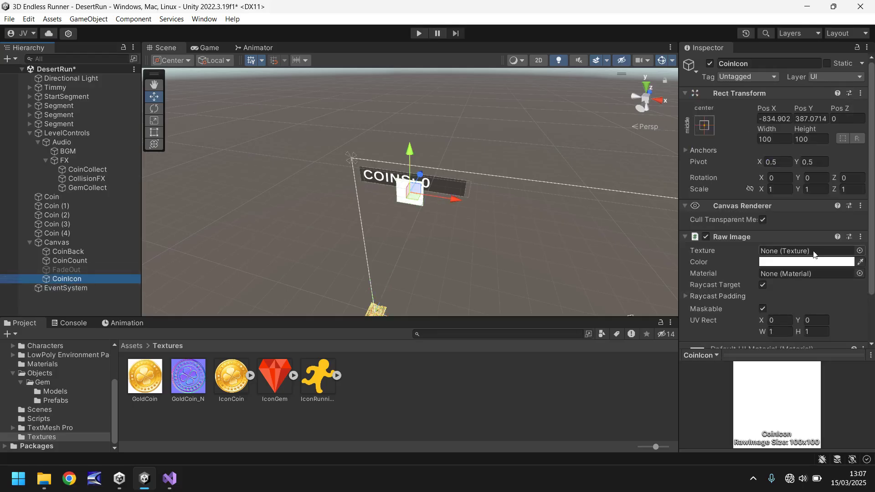
drag(231, 376, 776, 255)
scroll(398, 209, up, 3)
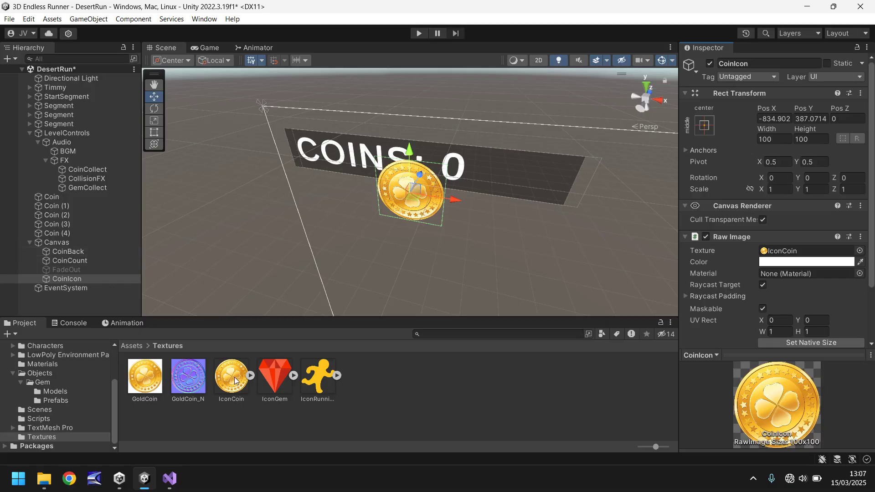
drag(234, 381, 67, 278)
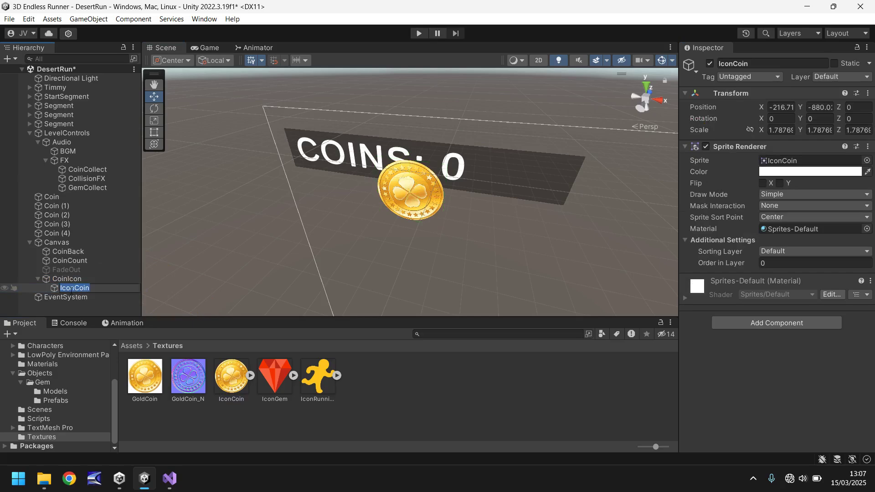
key(Delete)
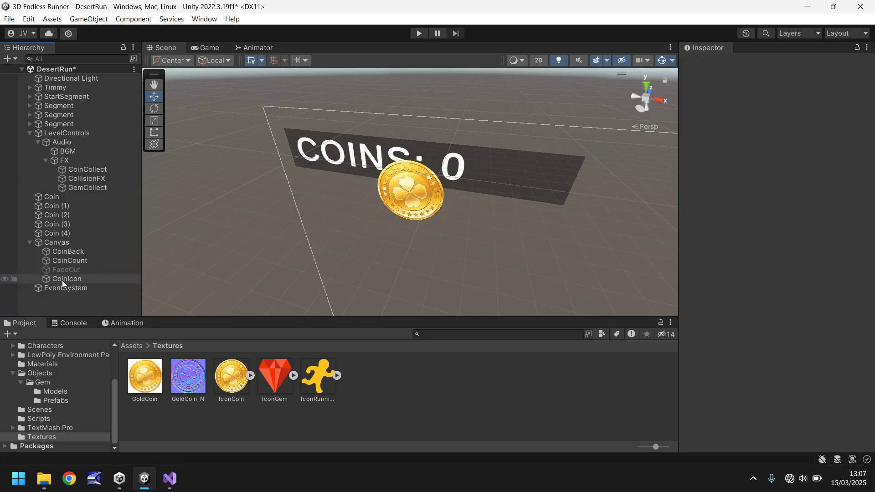
Move CoinIcon left over the COINS label and shift the counter text right
click(62, 279)
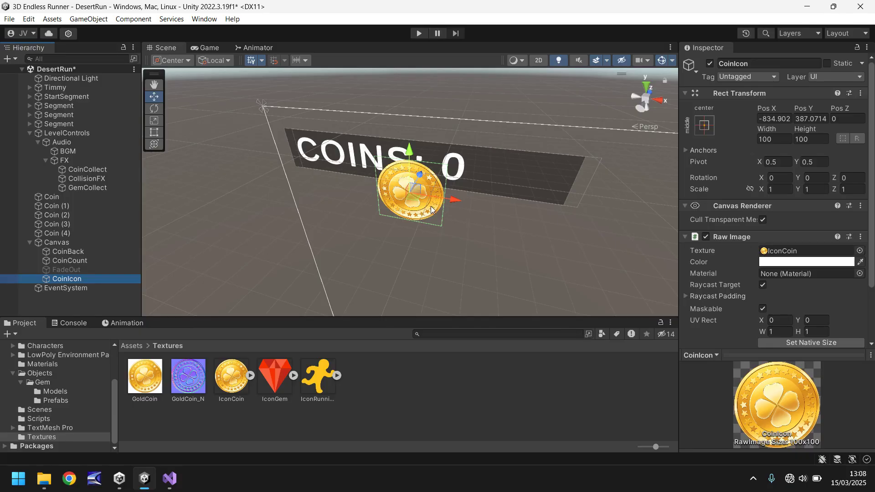
click(155, 135)
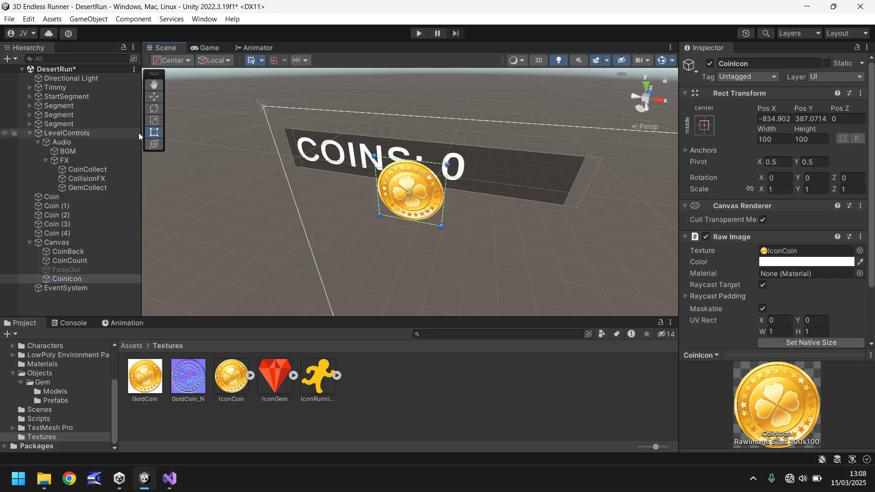
drag(424, 208, 338, 172)
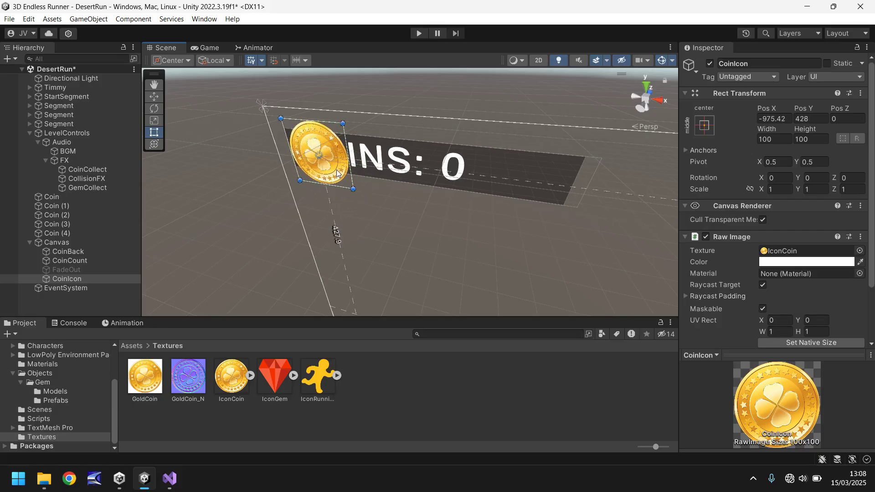
click(390, 167)
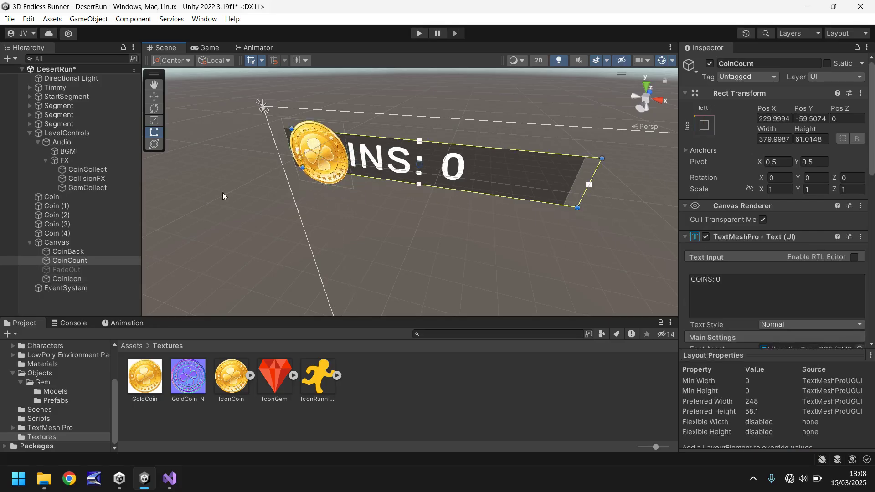
drag(482, 169, 581, 181)
Replace the counter text 'COINS: 0' with just '0'
click(769, 297)
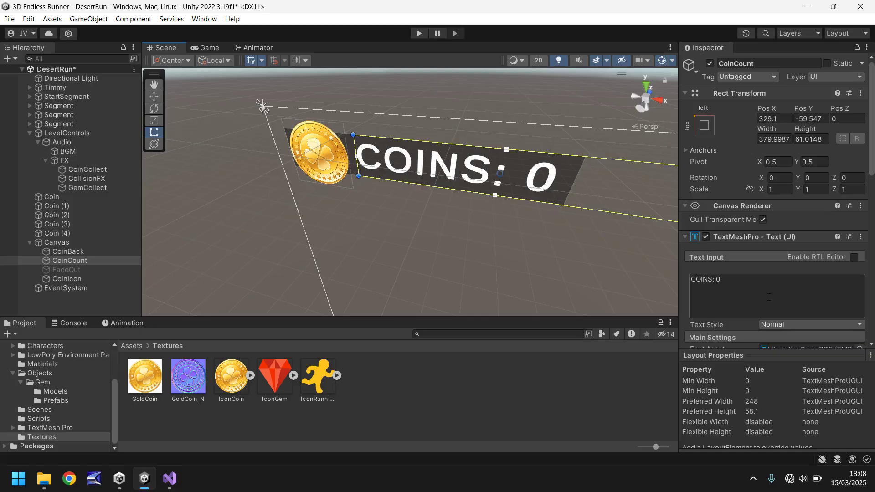
text(0)
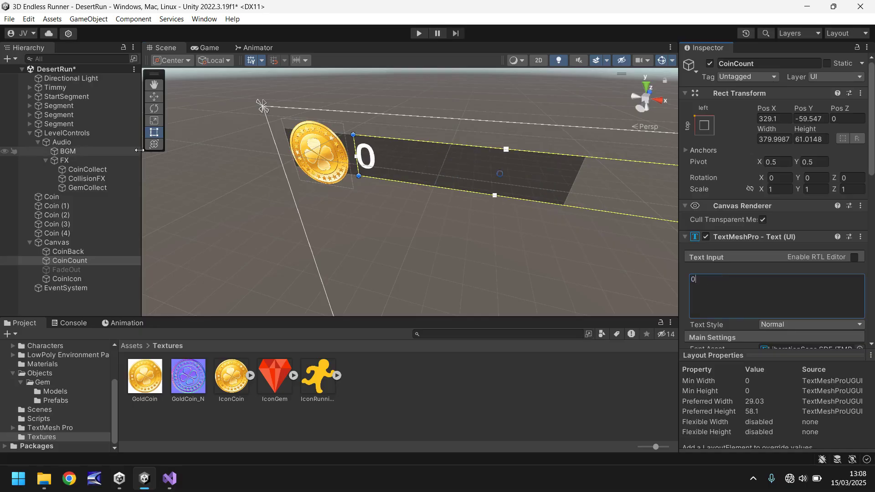
click(46, 419)
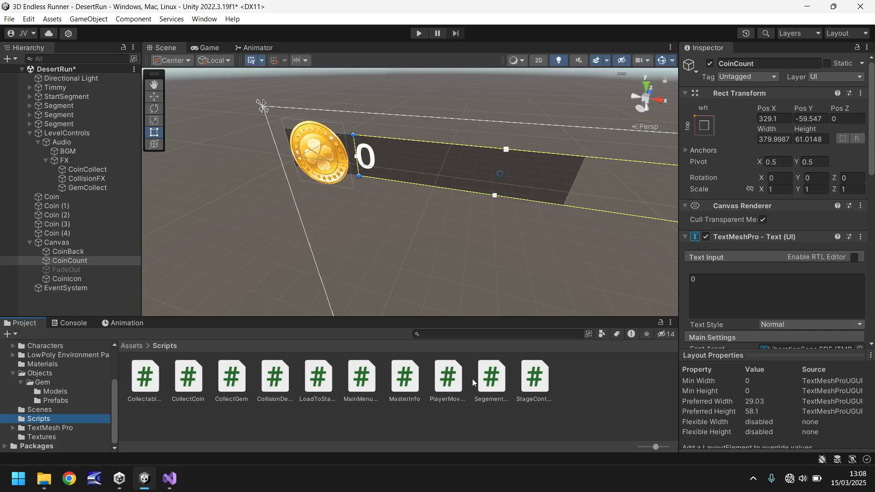
Change MasterInfo.cs to set the coin text to "" + coinCount and save
double_click(410, 370)
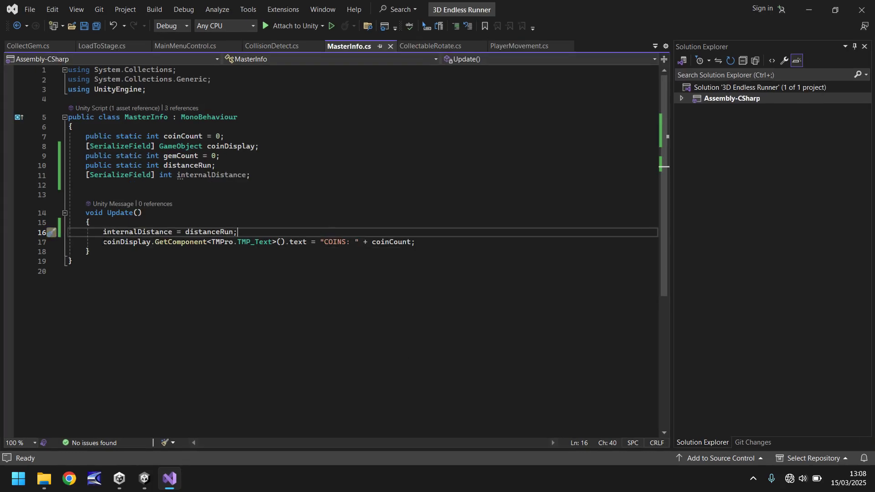
drag(320, 242, 354, 241)
key(BackSpace)
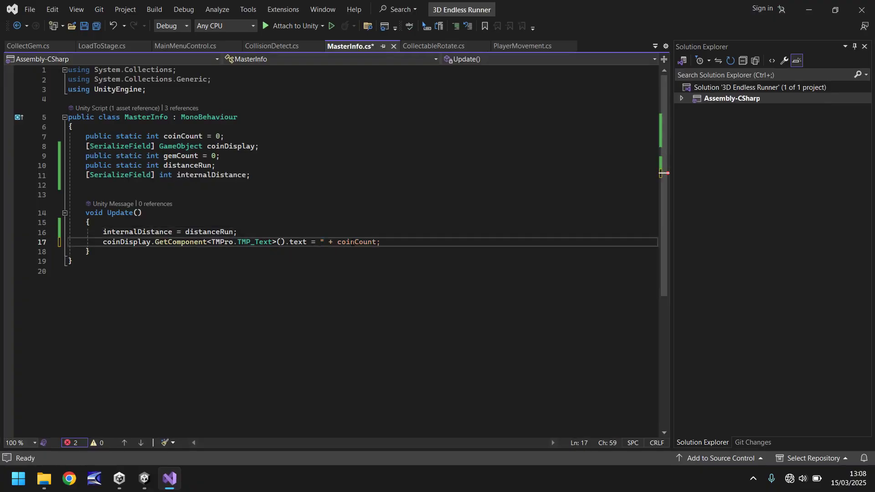
text(")
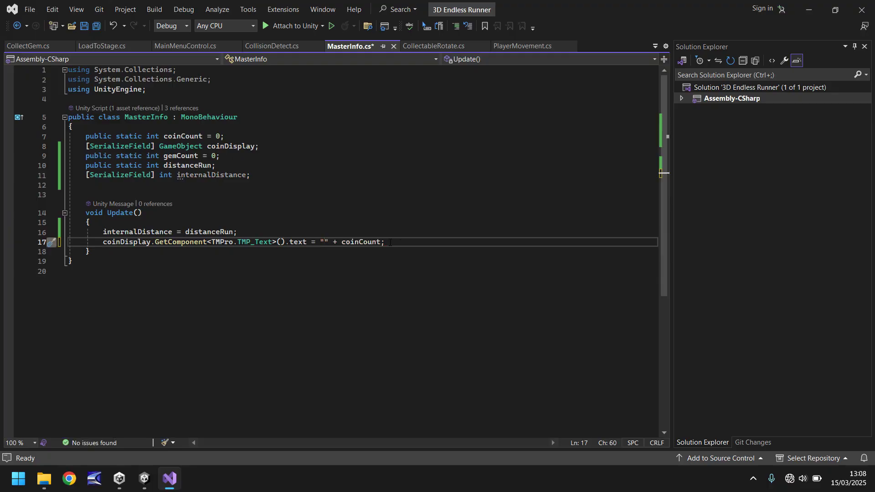
key(ctrl+s)
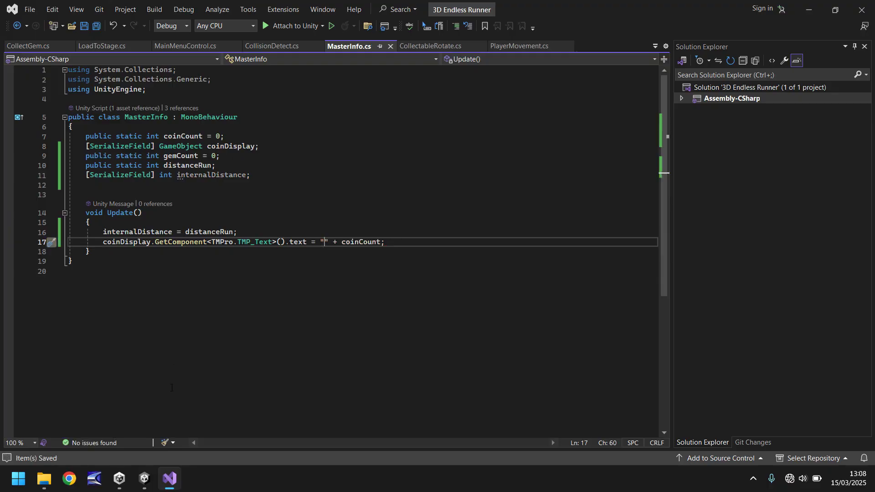
Play the game to confirm the HUD shows the coin icon beside 0, then stop
mouse_move(144, 479)
click(137, 426)
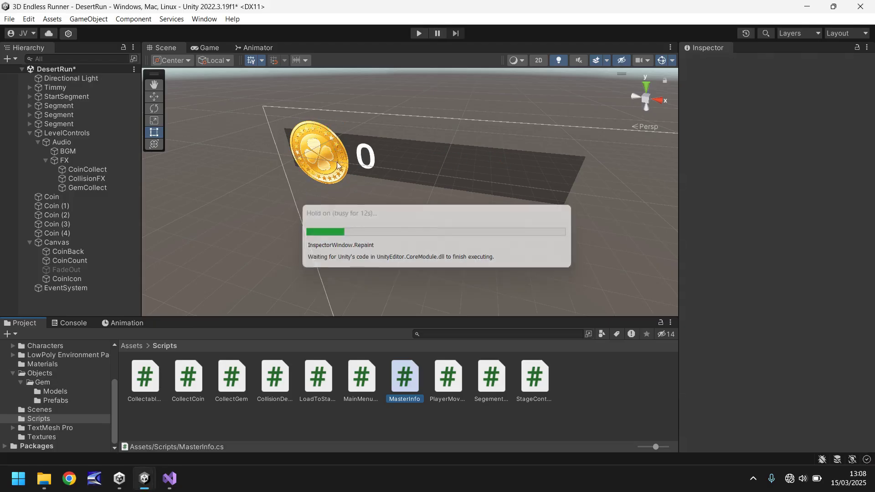
click(412, 34)
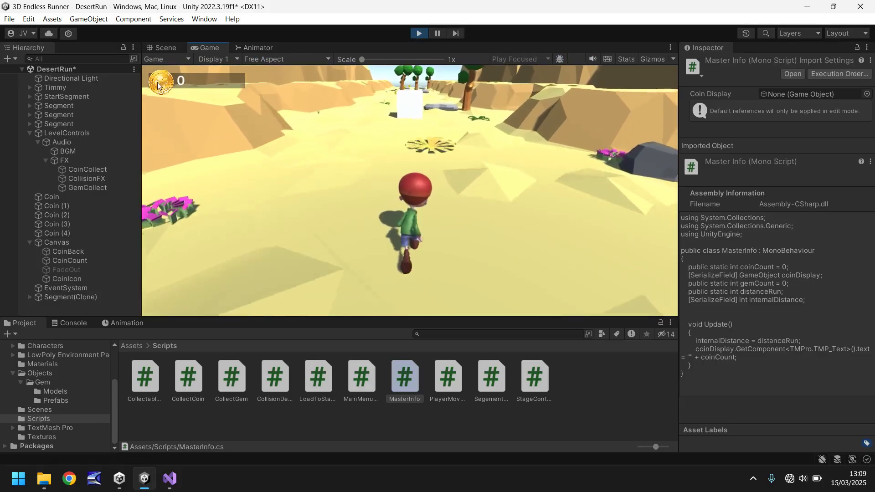
click(417, 34)
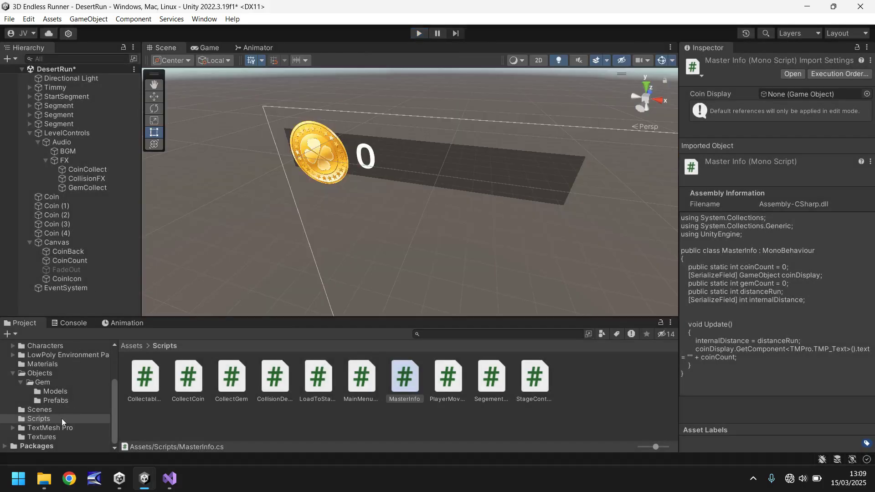
click(48, 435)
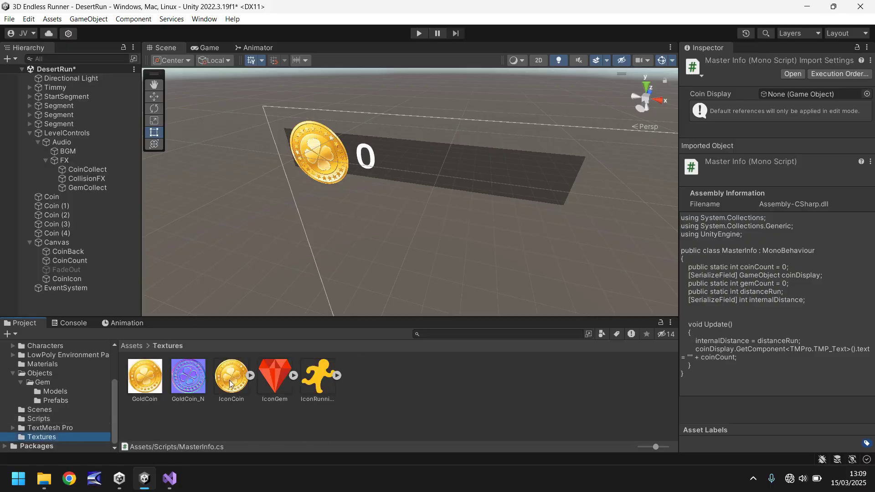
Enable Generate Mipmaps on IconCoin, apply, and preview it in the Game view
click(229, 379)
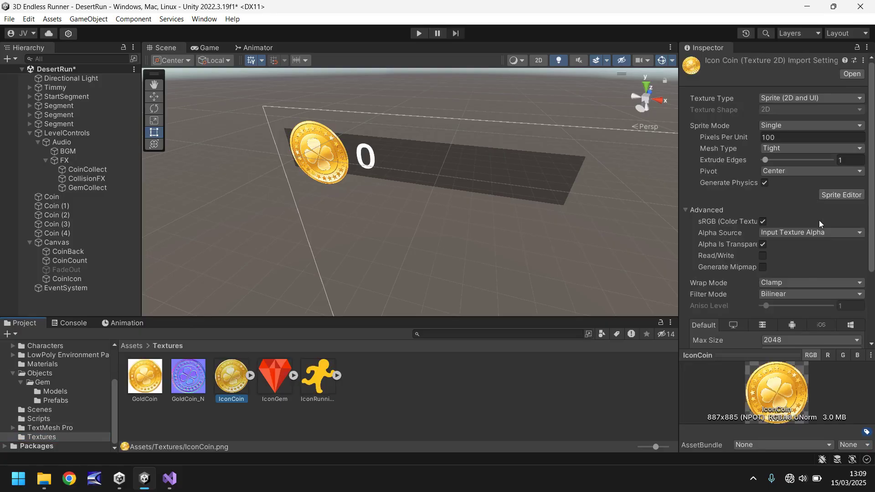
click(763, 267)
scroll(819, 252, down, 4)
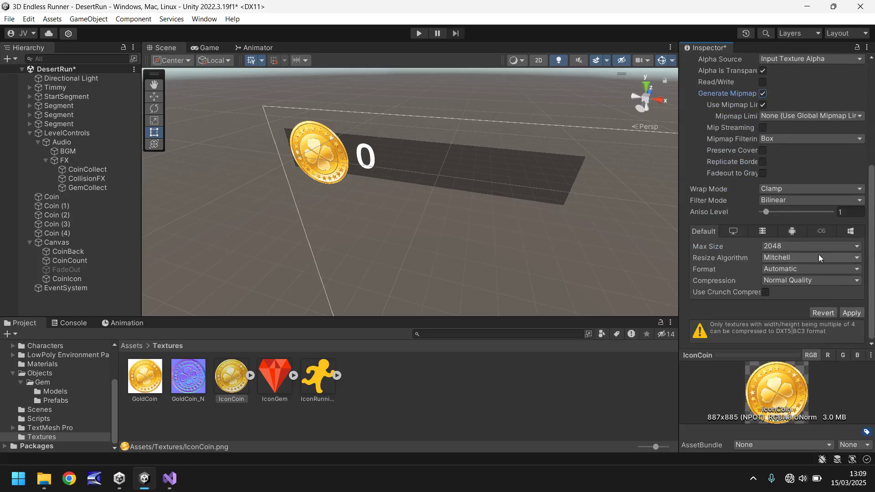
click(850, 311)
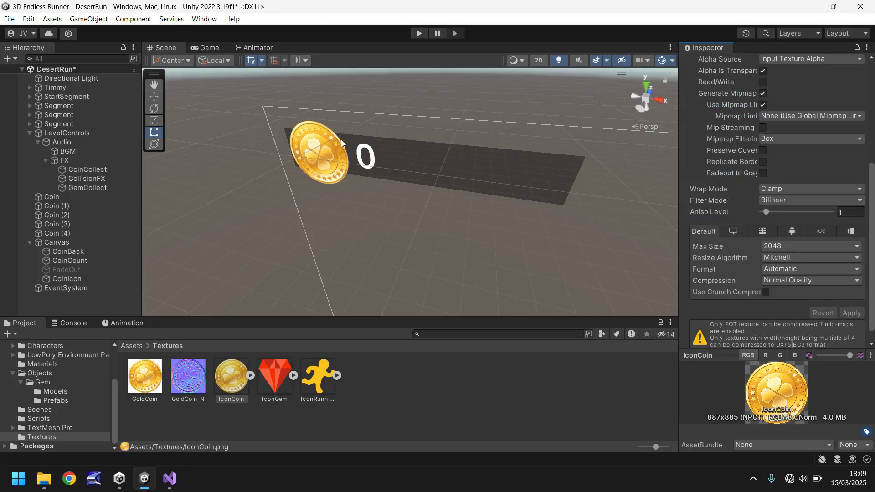
click(202, 47)
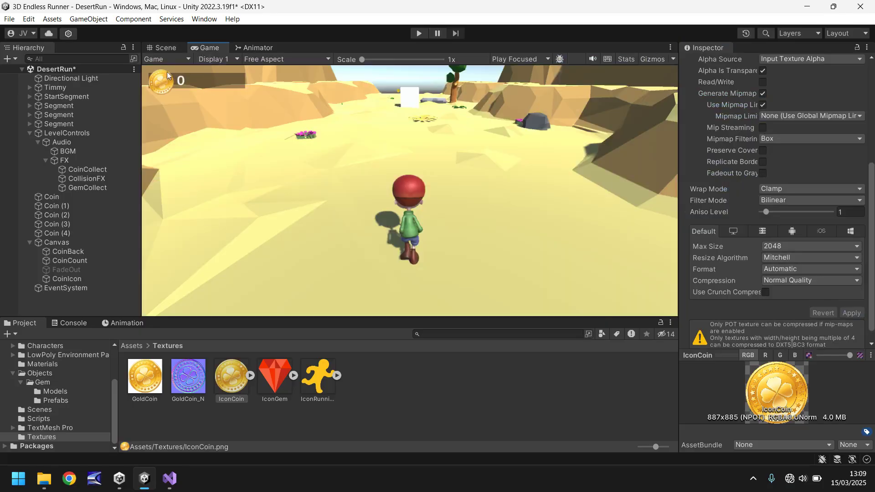
click(160, 48)
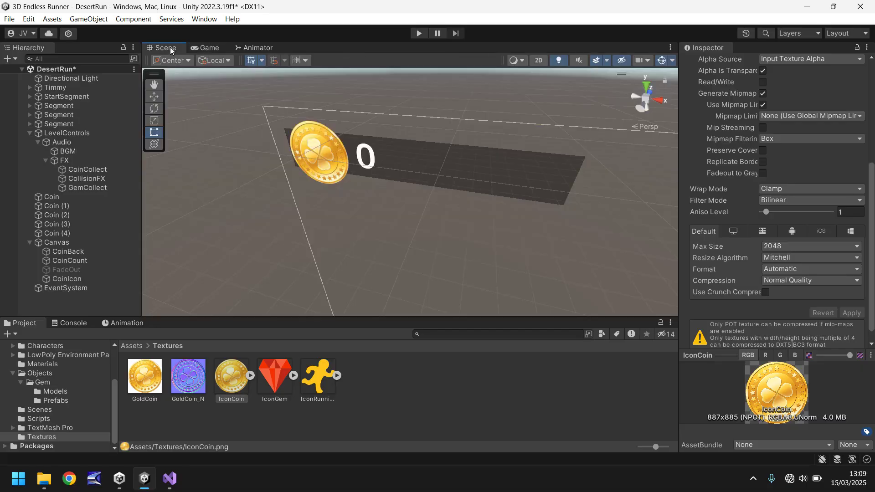
Shift the 0 counter and coin icon right, then anchor CoinIcon to the top-left
click(372, 159)
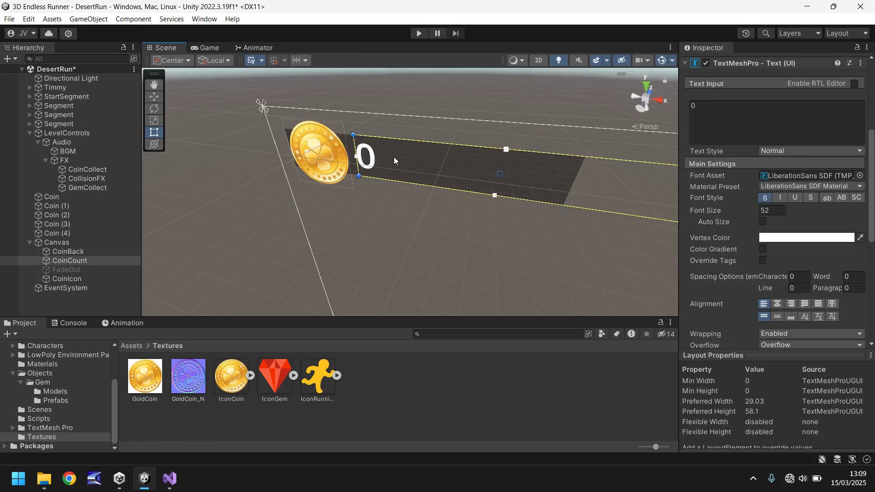
drag(394, 157, 428, 160)
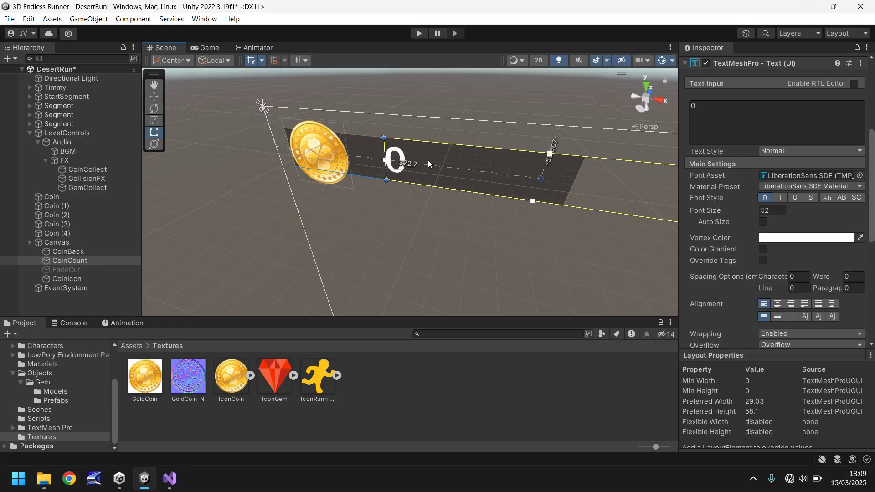
click(325, 154)
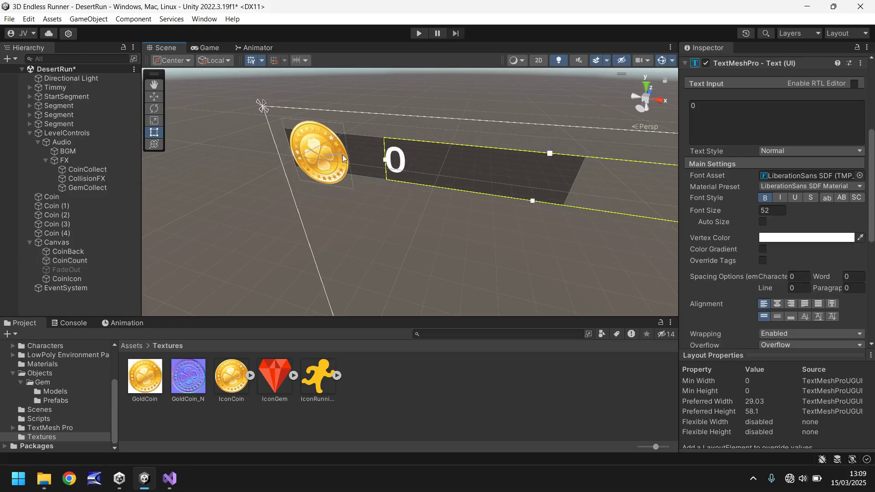
mouse_move(319, 157)
mouse_down()
mouse_move(313, 151)
mouse_move(333, 150)
mouse_up()
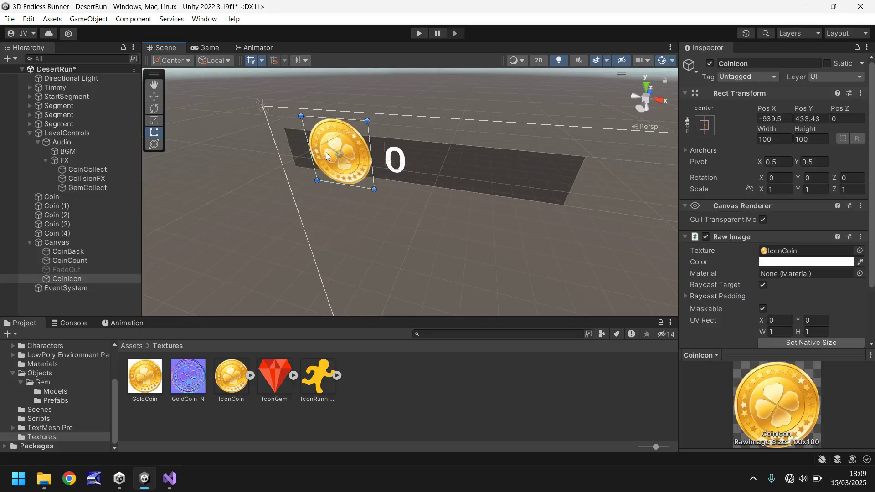
click(705, 125)
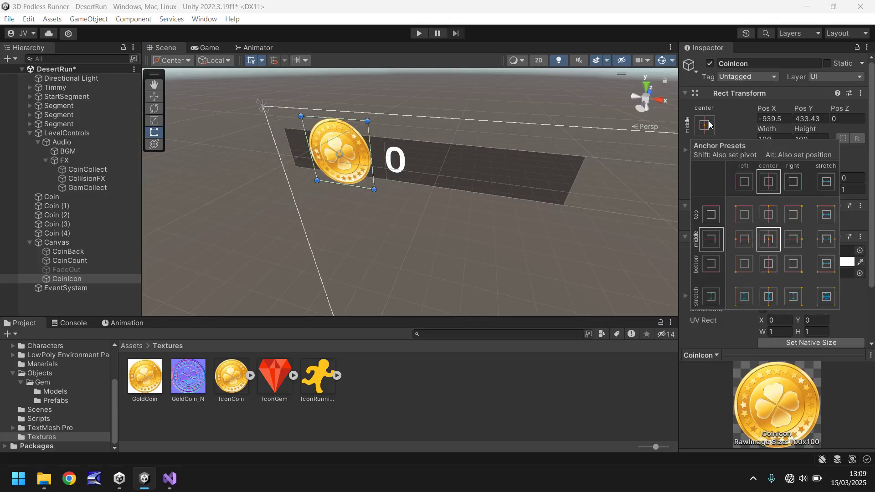
click(745, 214)
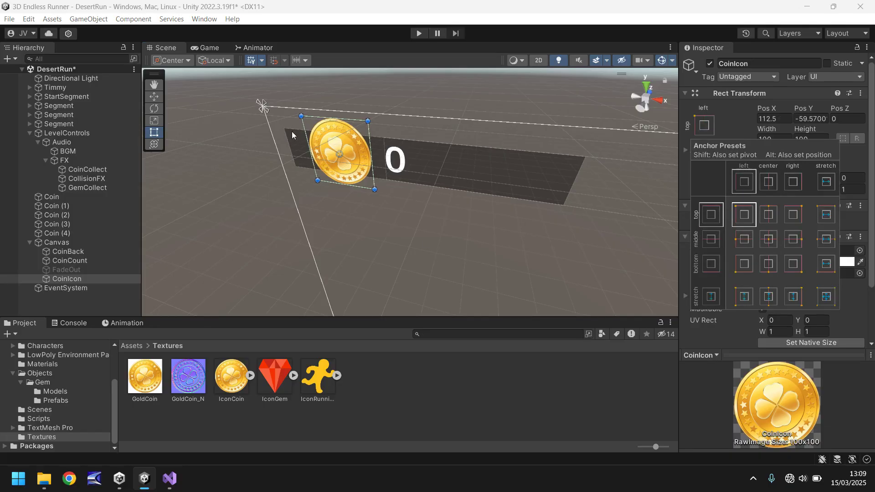
Duplicate the CoinBack dark strip
click(521, 176)
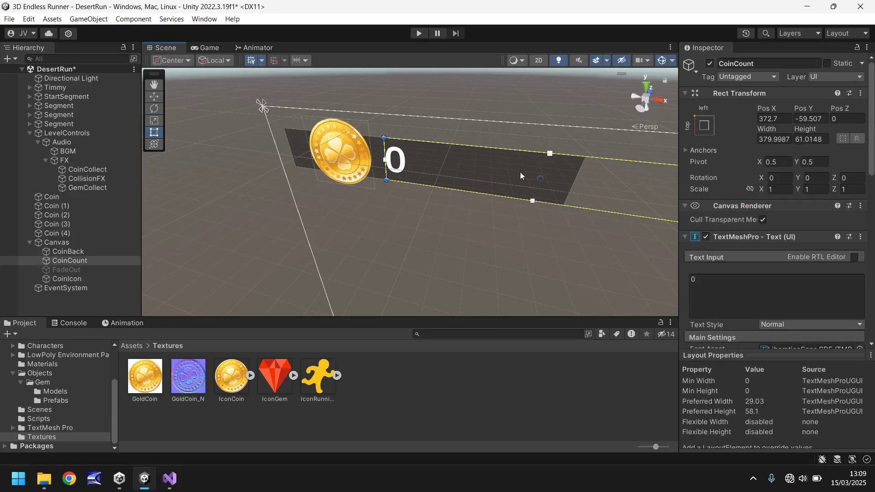
click(67, 252)
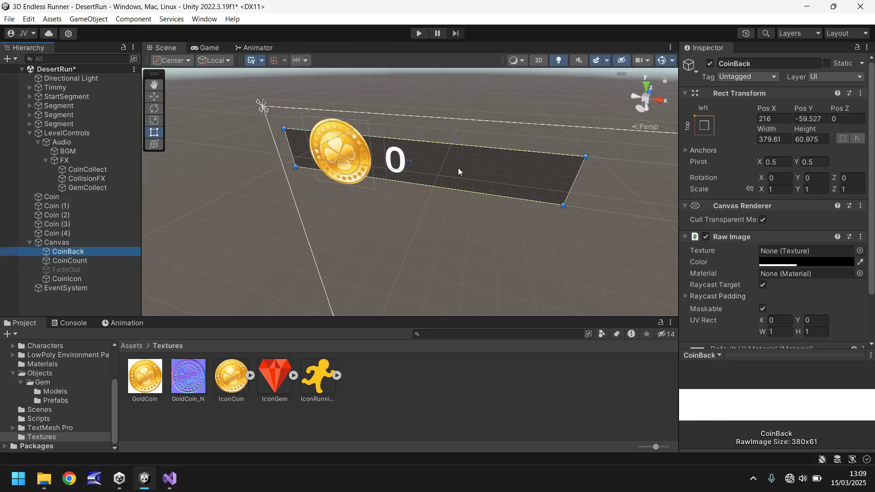
key(ctrl+d)
Make the copy opaque yellow FFE900 and shrink it to an 11.765-wide strip at the left
click(818, 261)
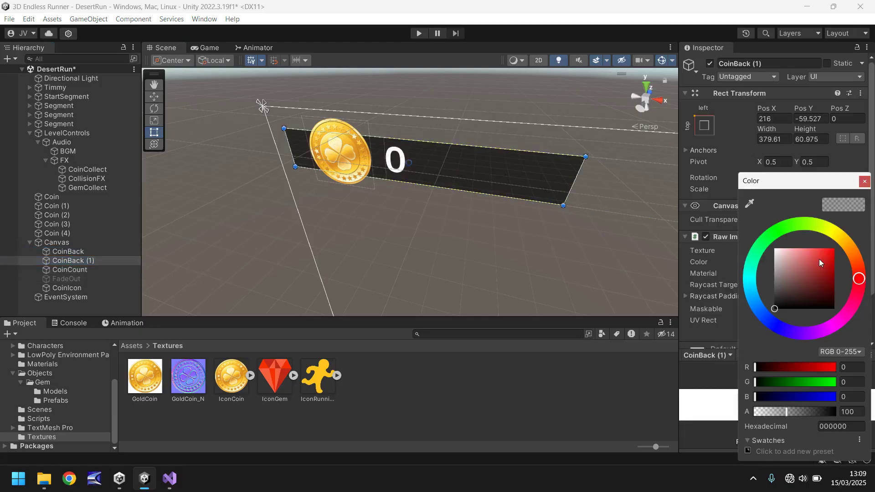
click(838, 235)
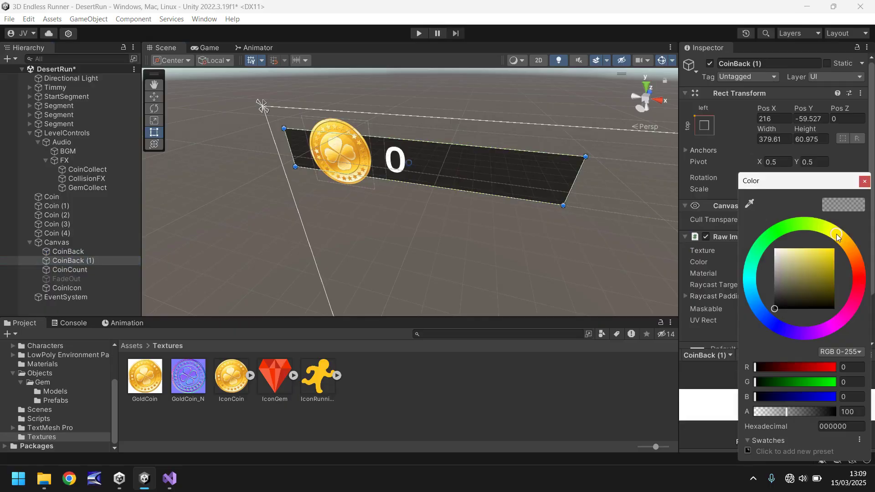
drag(813, 280, 834, 249)
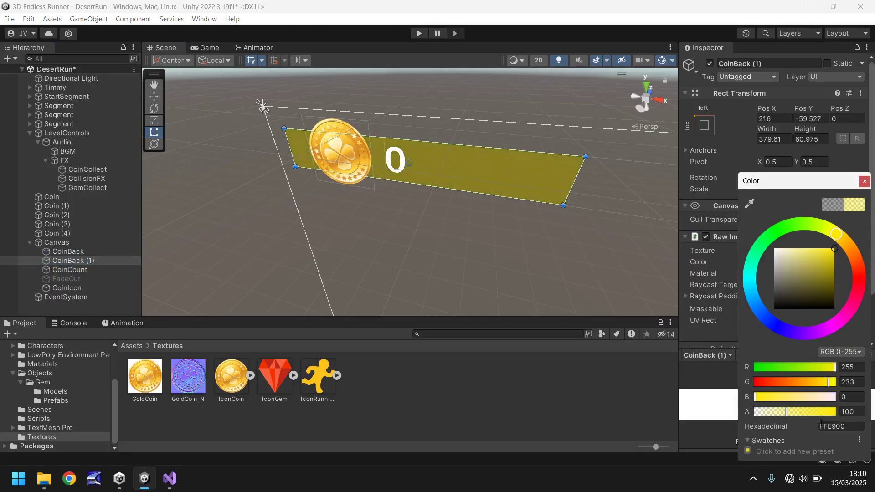
drag(797, 412, 840, 411)
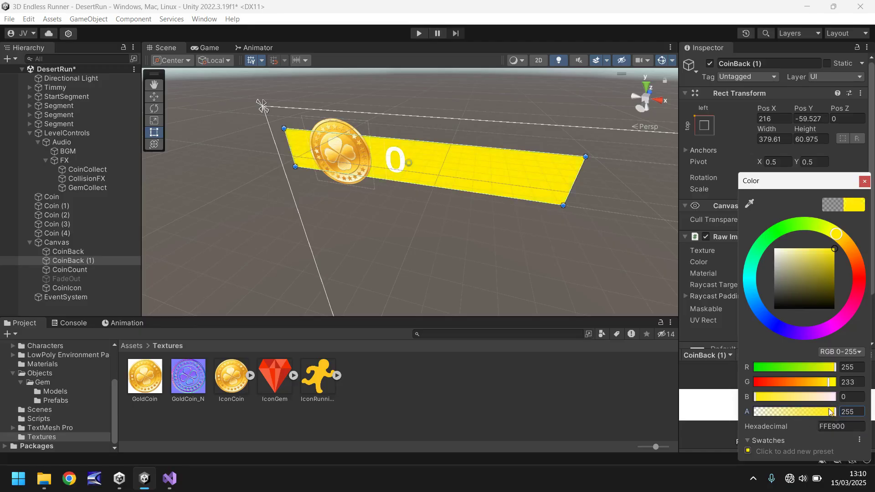
click(865, 182)
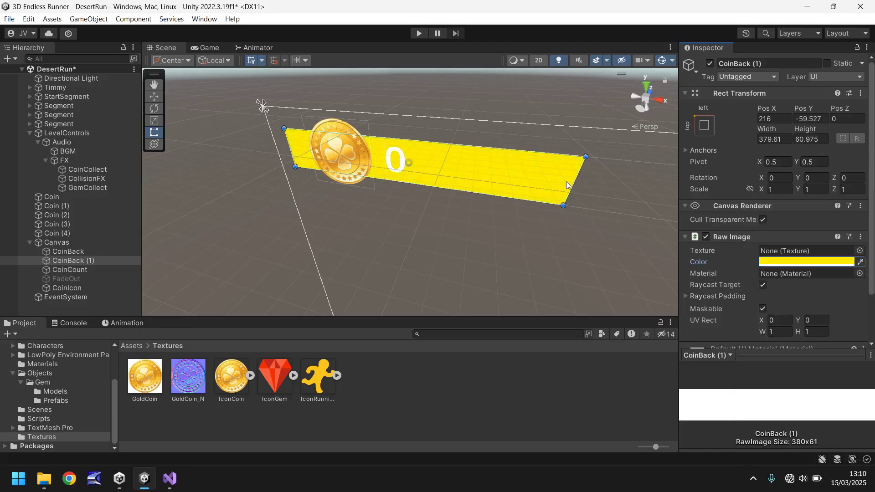
drag(573, 182, 301, 167)
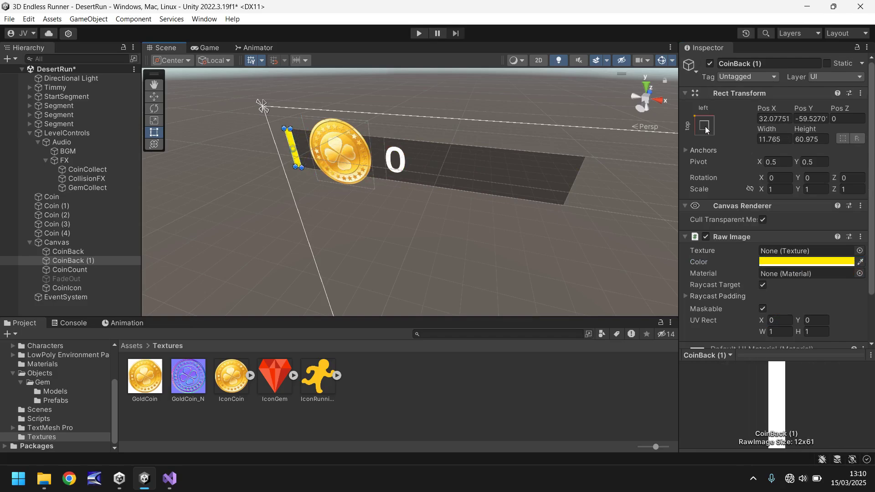
click(209, 48)
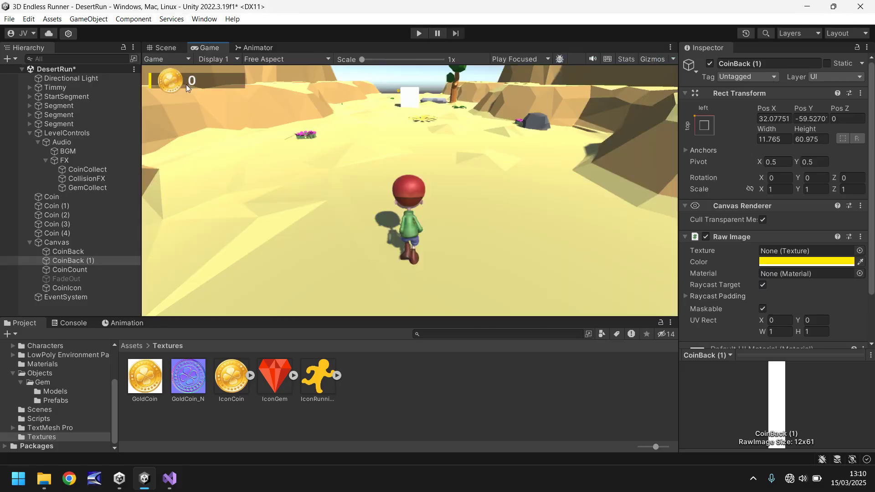
Move CoinIcon above FadeOut in the Canvas and rename CoinBack (1) to CoinSide
click(152, 48)
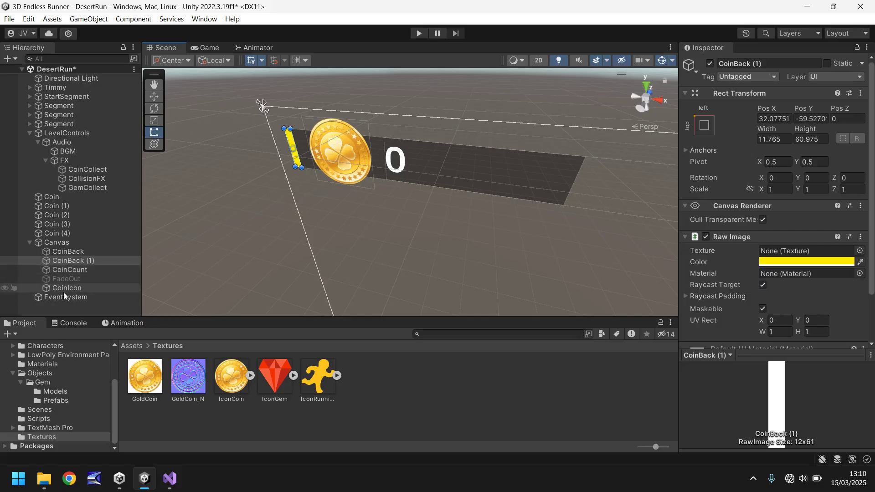
drag(56, 290, 68, 275)
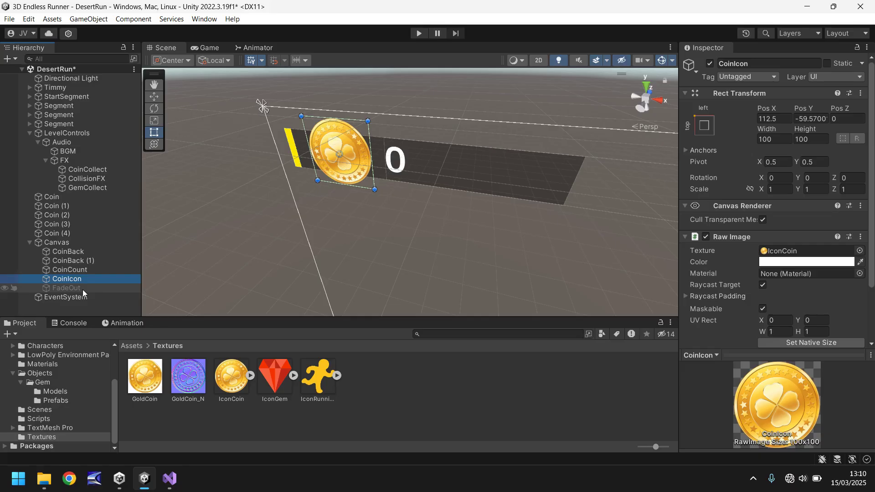
click(72, 262)
click(73, 262)
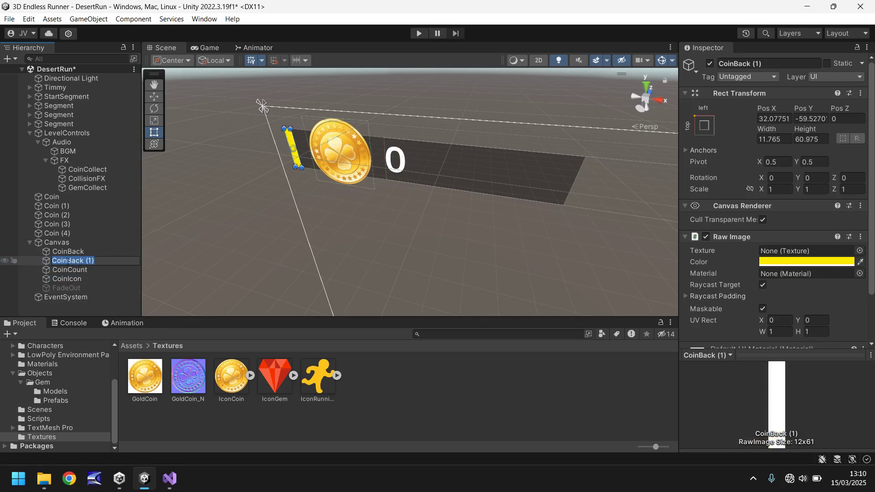
drag(67, 260, 91, 260)
key(BackSpace)
text(Side)
key(Return)
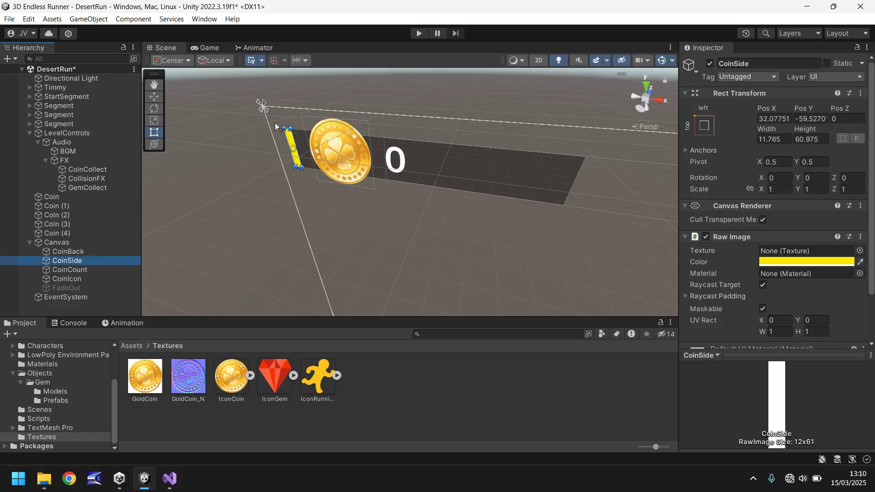
Duplicate CoinBack, CoinSide, CoinCount and CoinIcon, and move the copies just below the coin counter
click(68, 251)
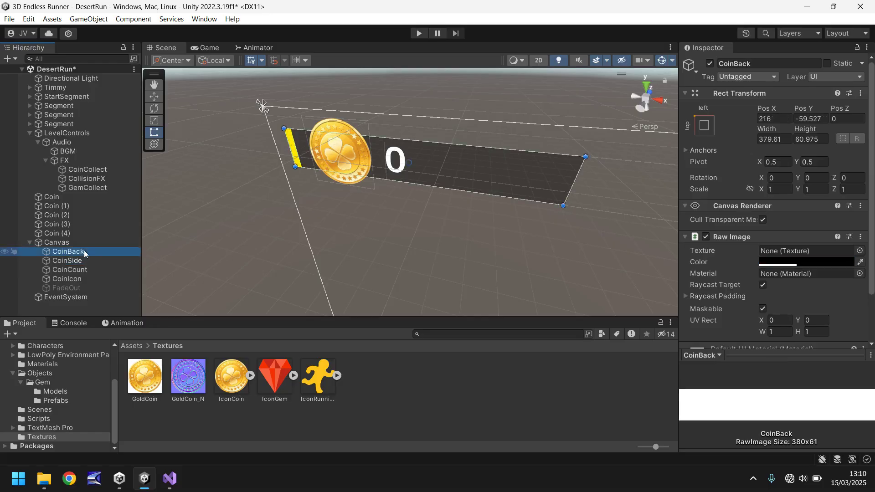
ctrl+click(86, 260)
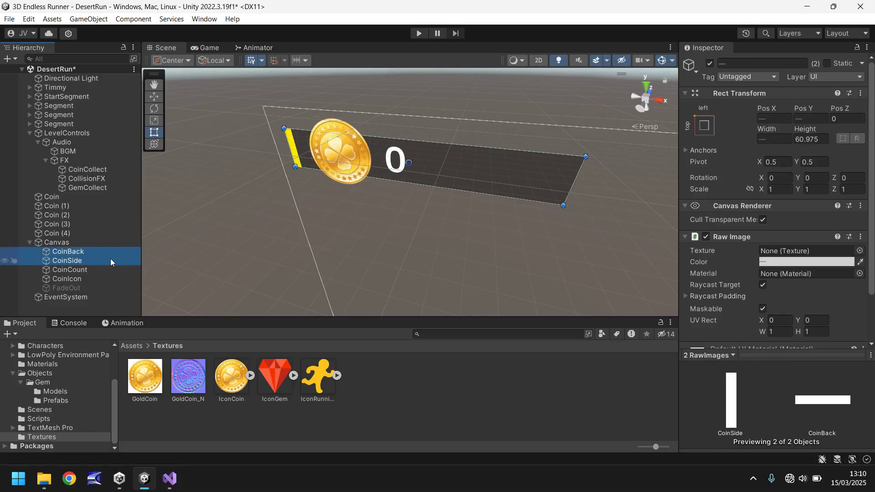
ctrl+click(73, 270)
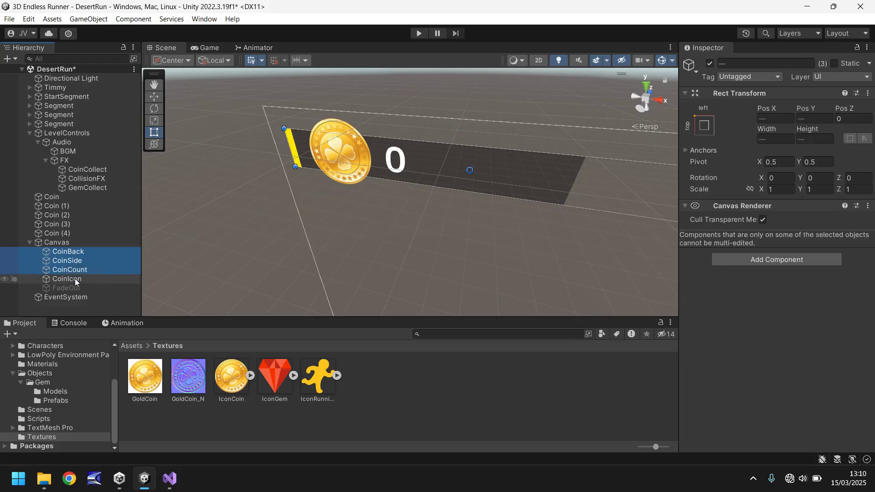
ctrl+click(76, 279)
key(ctrl+d)
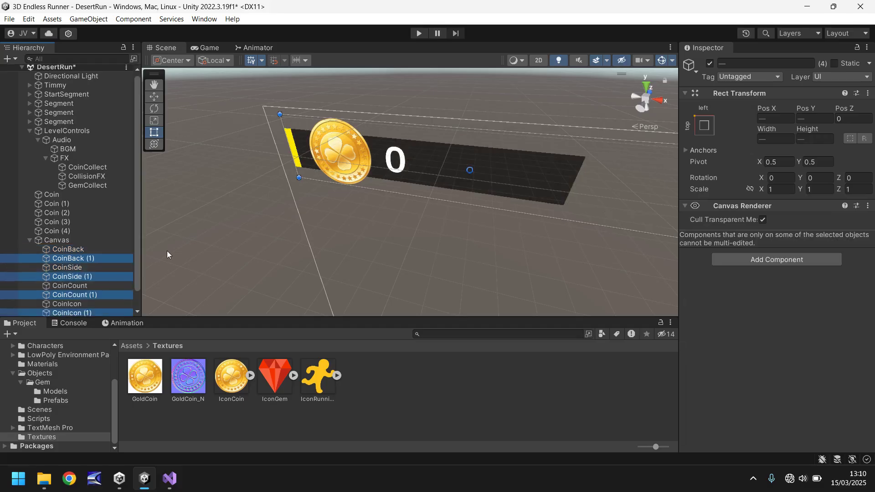
drag(500, 161, 483, 230)
click(200, 48)
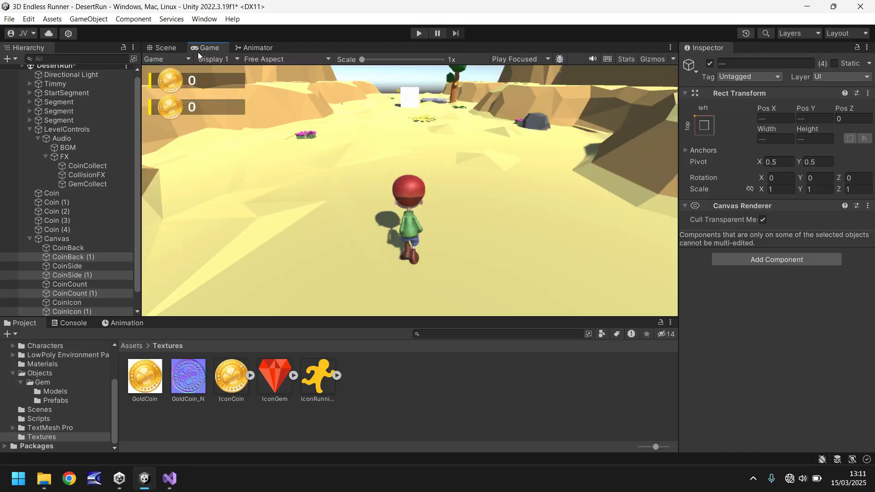
click(165, 48)
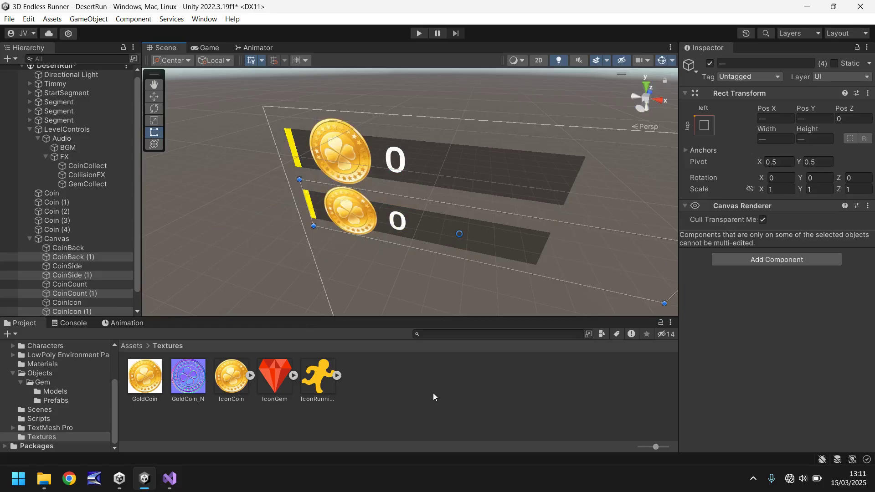
Rename the (1) copies of CoinBack, CoinSide, CoinCount and CoinIcon to GemBack, GemSide, GemCount and GemIcon
click(82, 257)
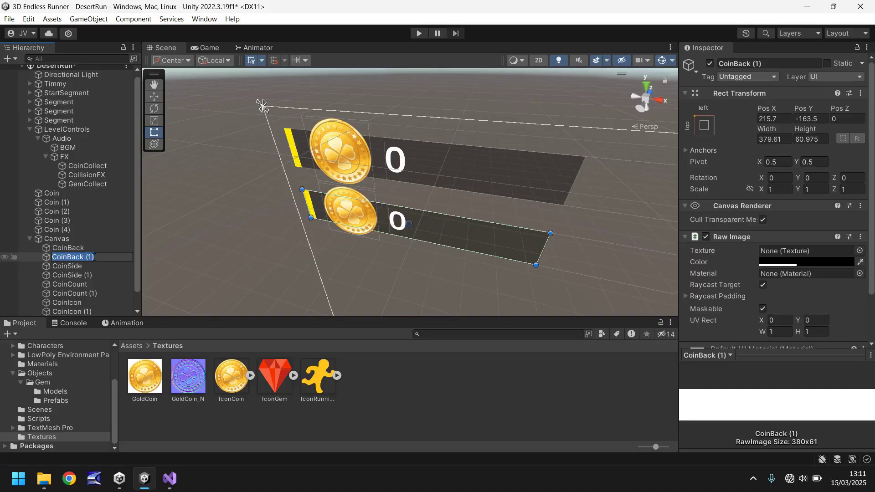
text(GemBack)
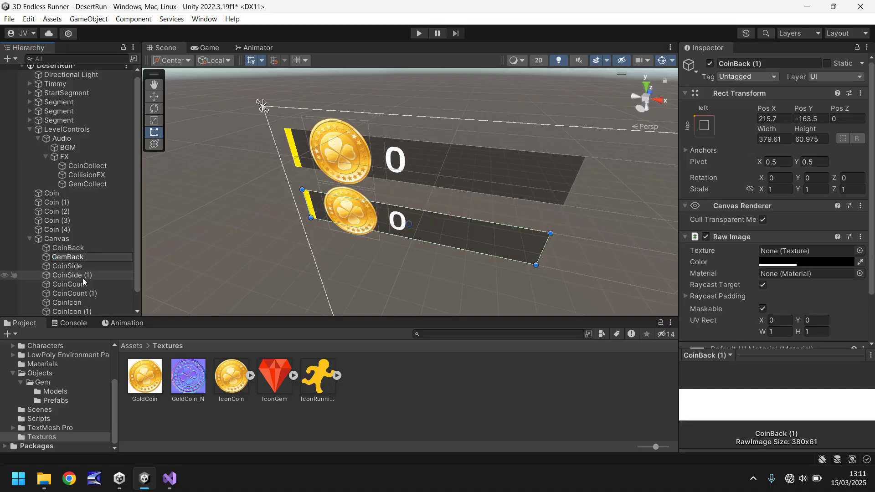
click(83, 276)
key(F2)
text(GemSide)
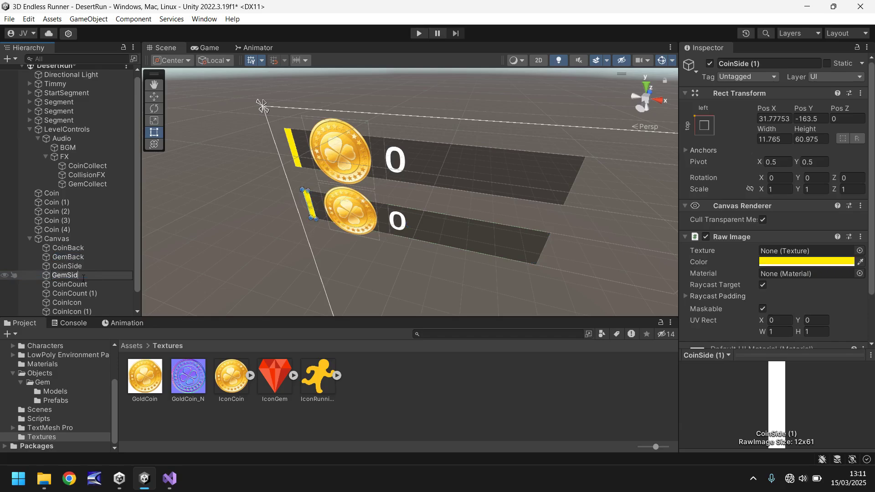
click(81, 297)
key(F2)
text(G)
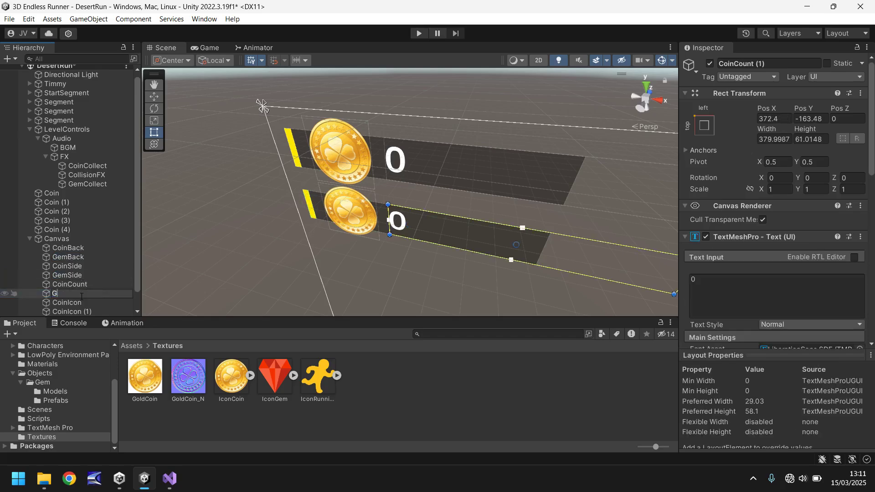
text(emCount)
click(73, 311)
key(F2)
text(GemI)
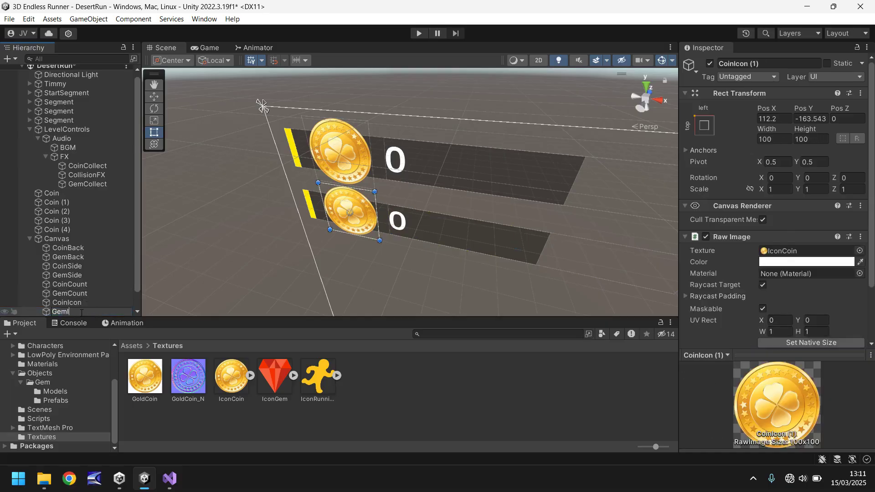
text(con)
key(Return)
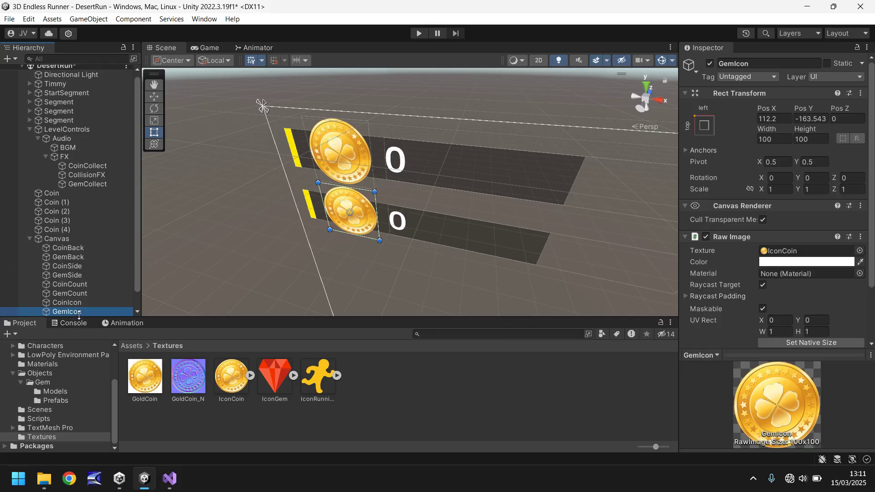
Give GemIcon the IconGem texture and colour the GemSide bar red (FF1F00)
drag(277, 377, 781, 255)
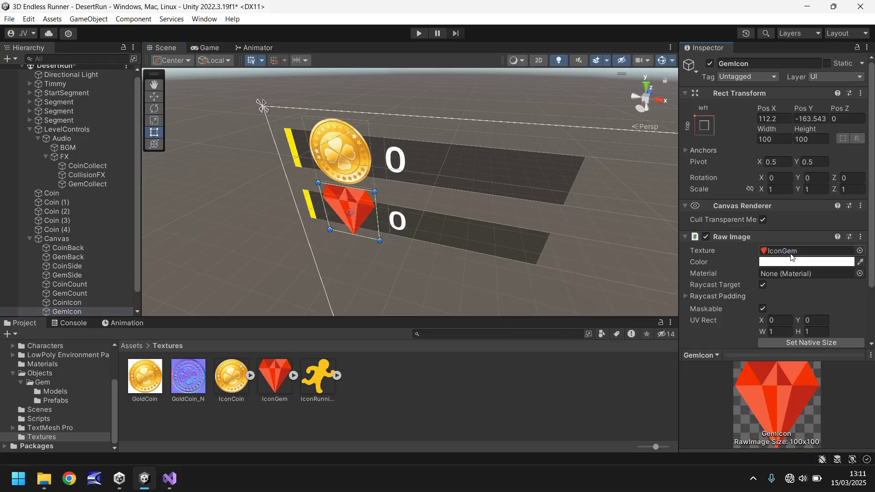
click(72, 275)
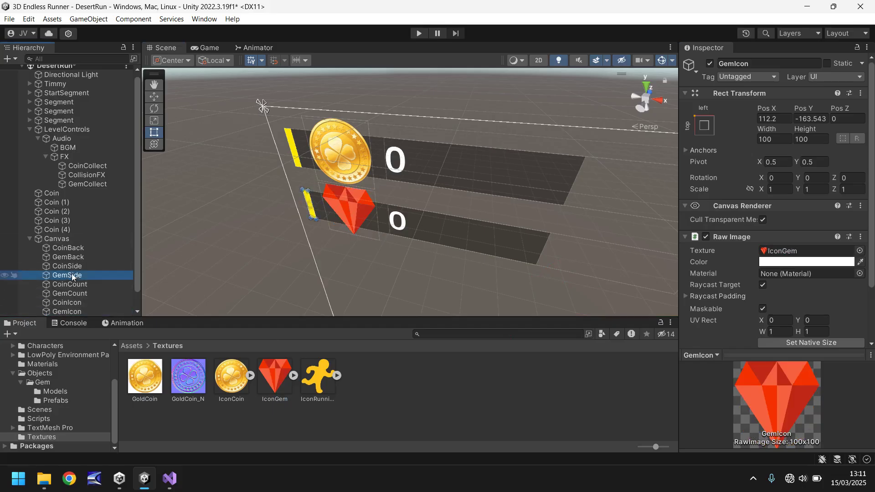
click(780, 263)
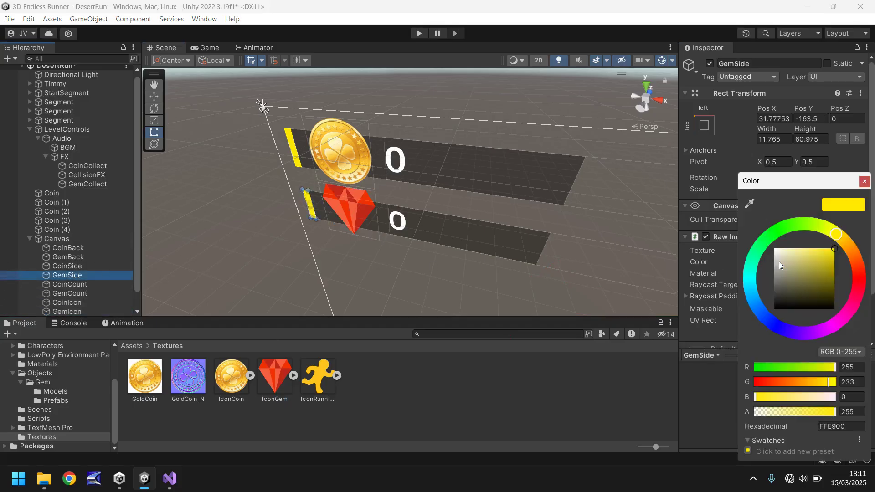
click(859, 272)
click(212, 48)
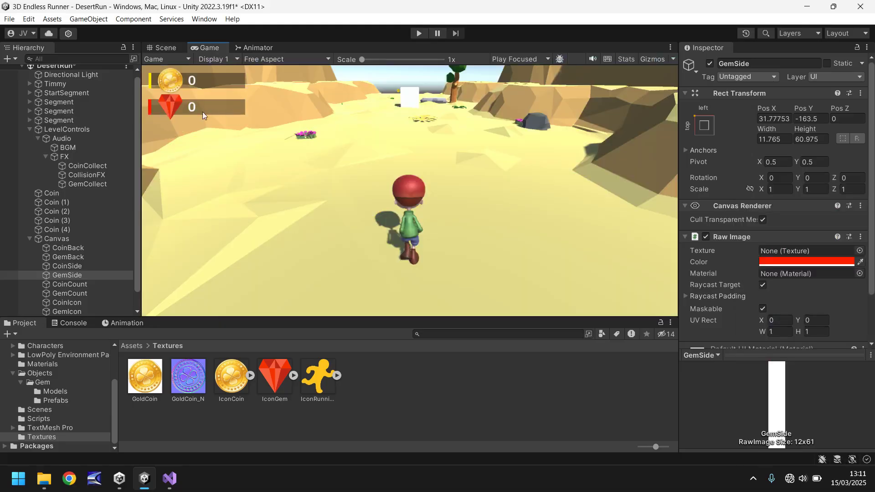
click(160, 47)
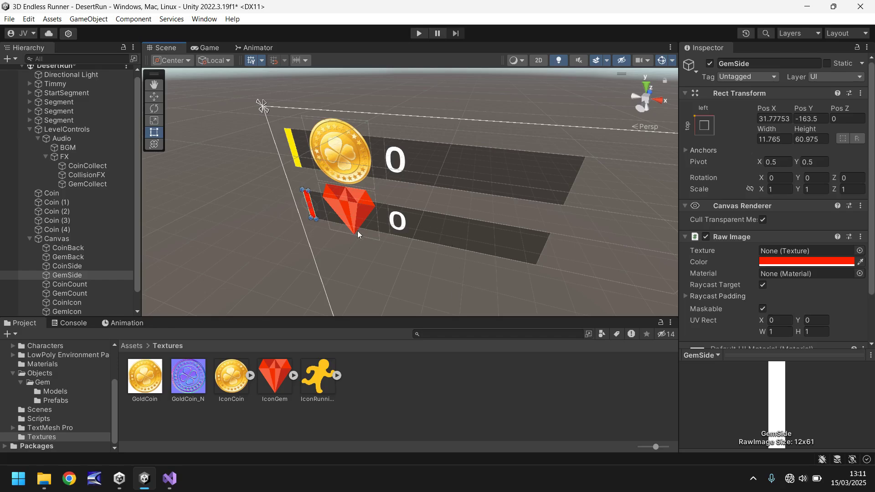
middle_drag(460, 259, 455, 210)
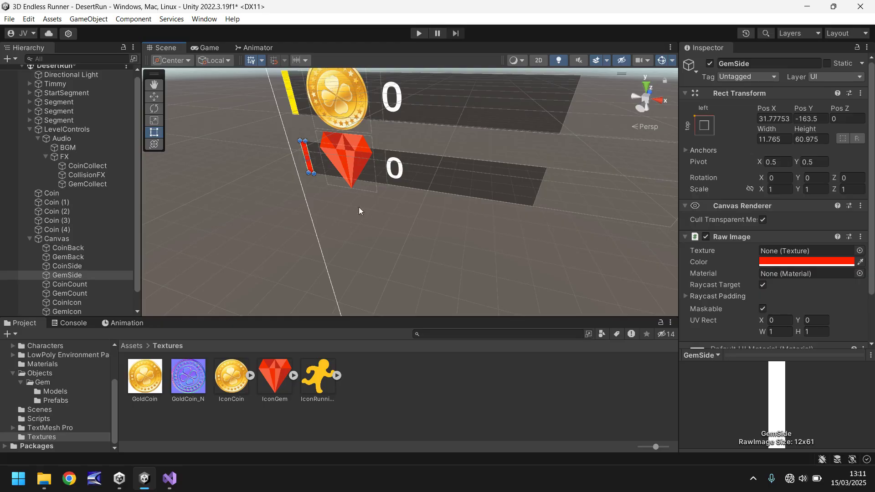
Duplicate GemBack, GemSide, GemCount and GemIcon and move the copies below the gem row
click(81, 258)
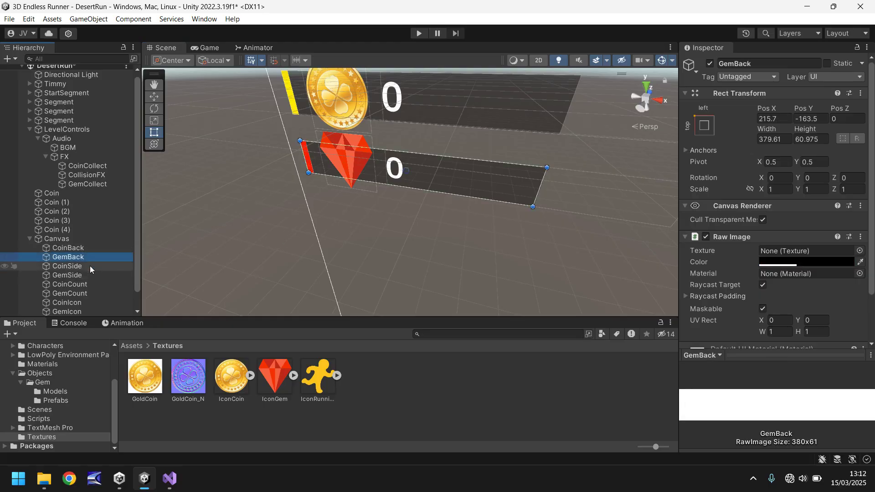
ctrl+click(78, 275)
ctrl+click(86, 293)
ctrl+click(78, 311)
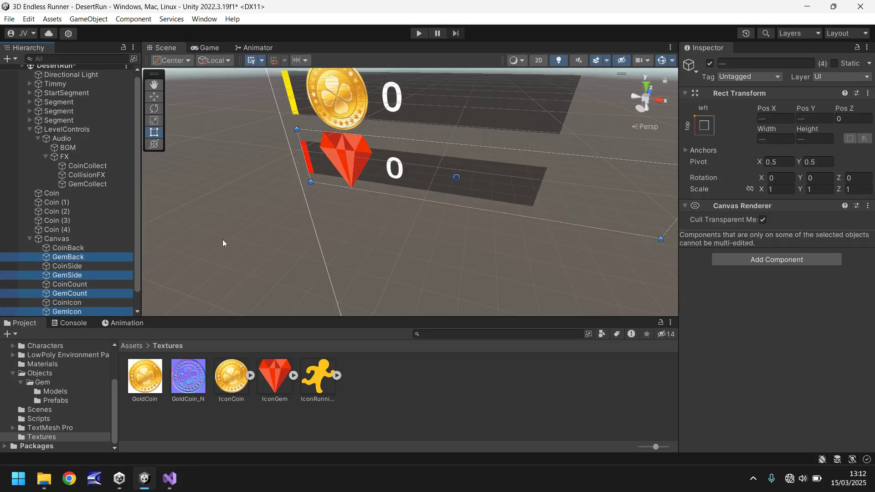
key(ctrl+d)
drag(526, 191, 508, 249)
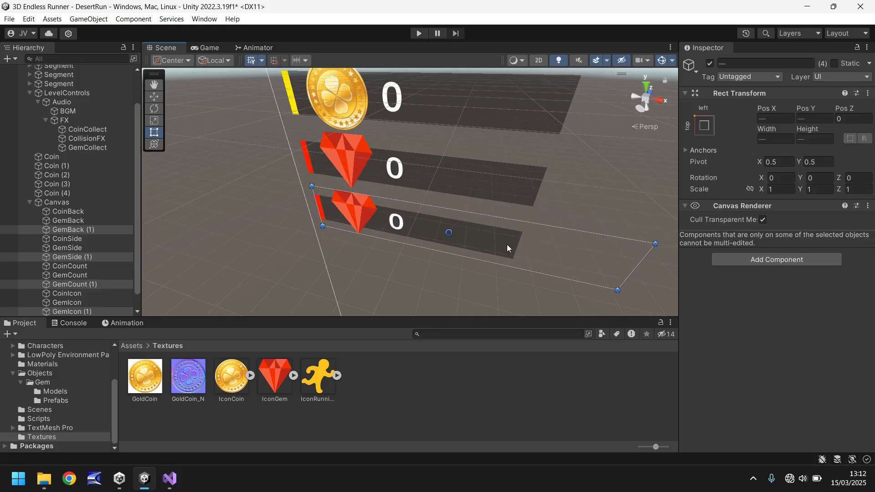
click(210, 48)
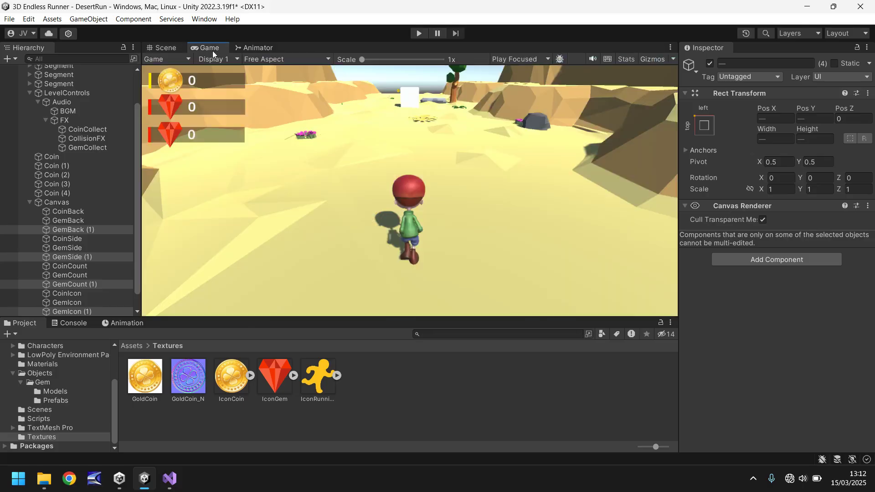
click(165, 48)
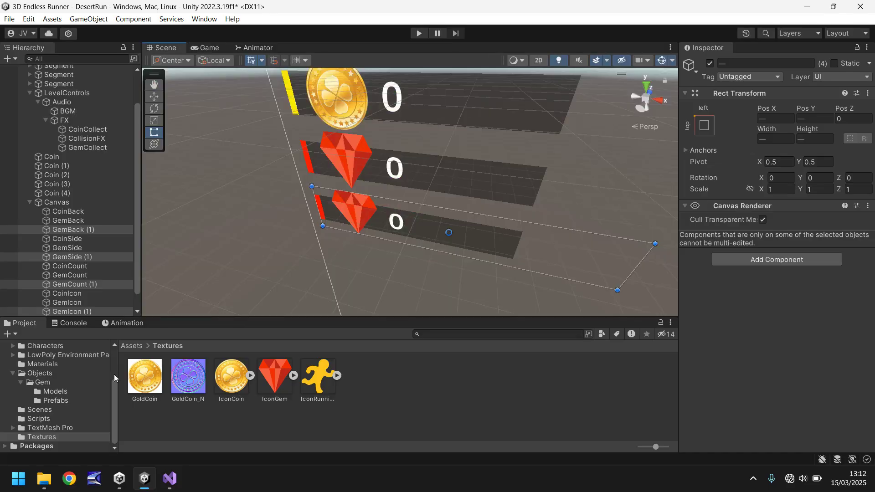
Rename the copied gem objects to RunBack, RunSide, RunCount and RunIcon
click(91, 230)
text(Ru)
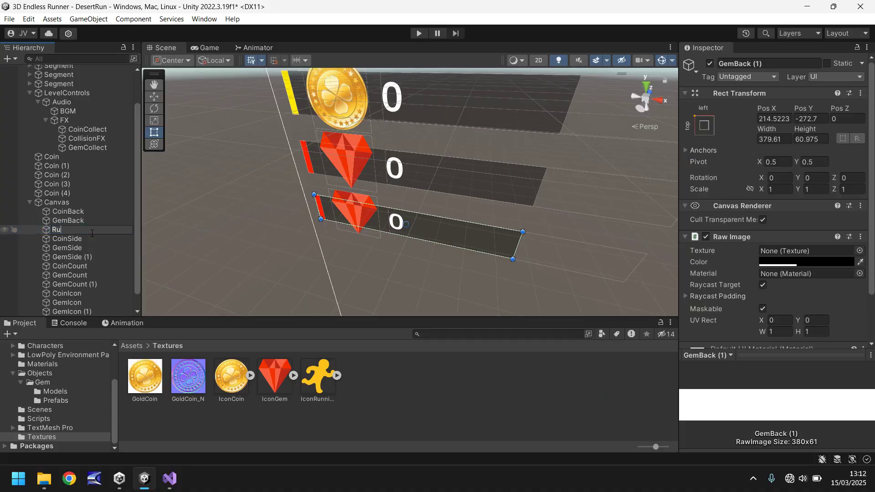
text(nBack#)
key(BackSpace)
key(Return)
click(77, 257)
click(77, 257)
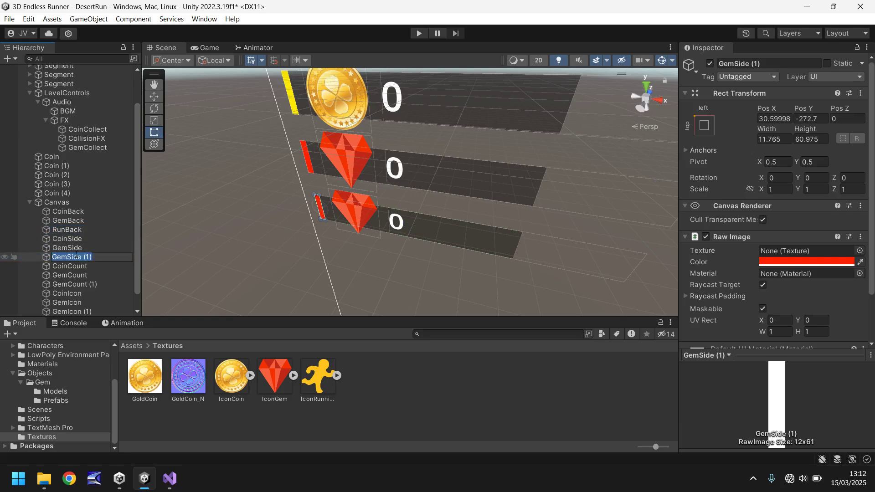
text(RunSide)
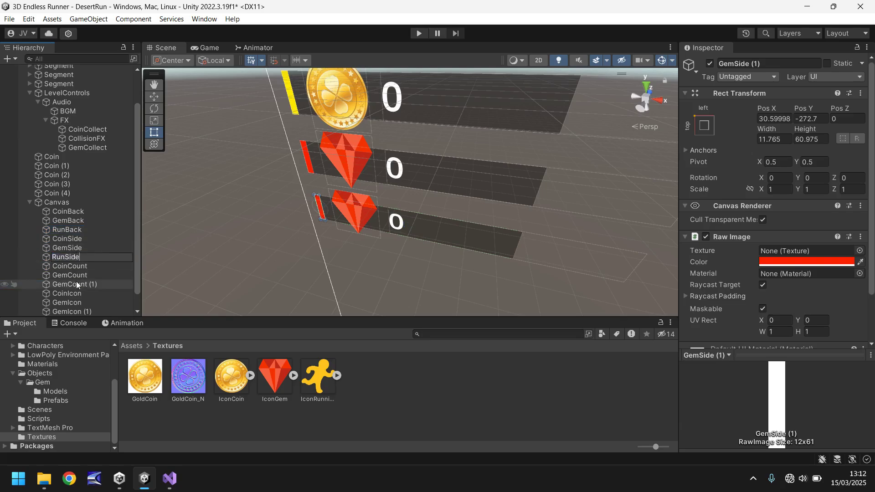
click(77, 284)
click(76, 284)
text(RunCo)
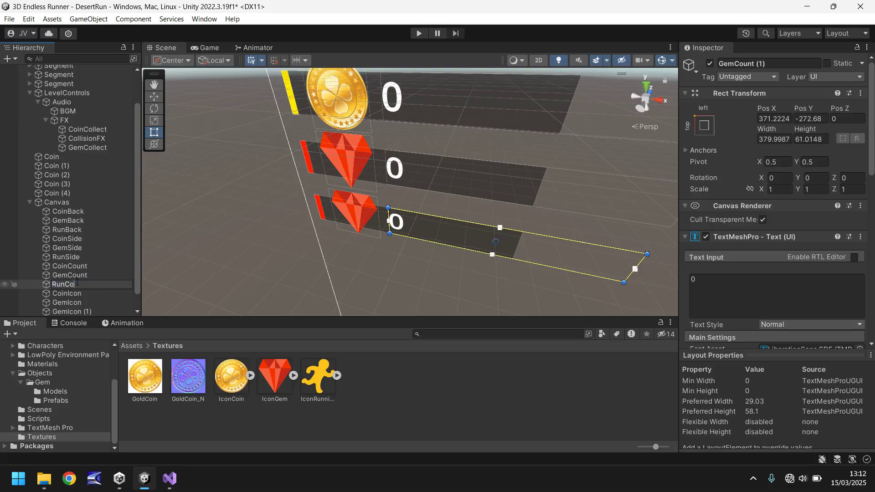
text(unt)
click(74, 311)
click(74, 311)
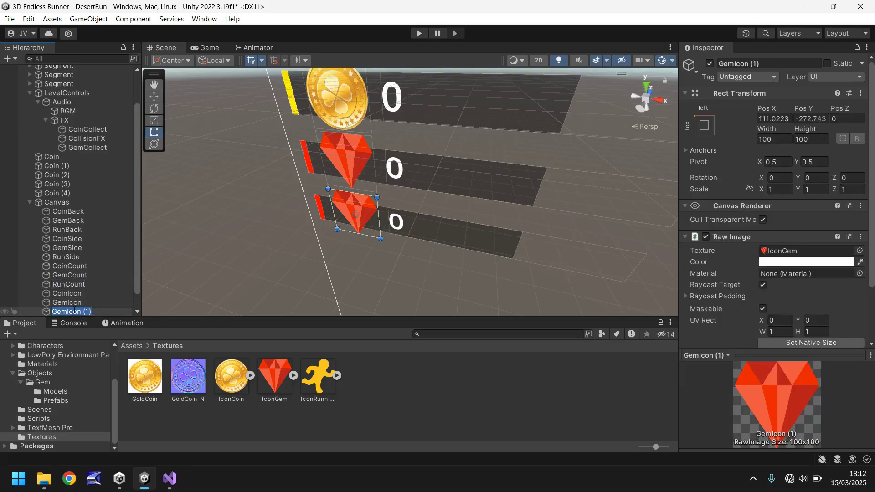
text(RunIcon)
key(Return)
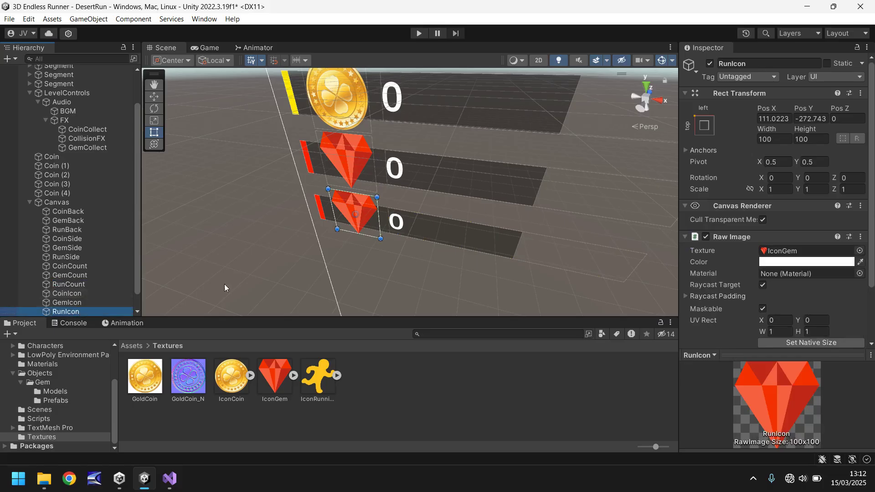
Assign the IconRunning texture to RunIcon and tint it green (14CA00)
click(75, 311)
drag(312, 376, 798, 252)
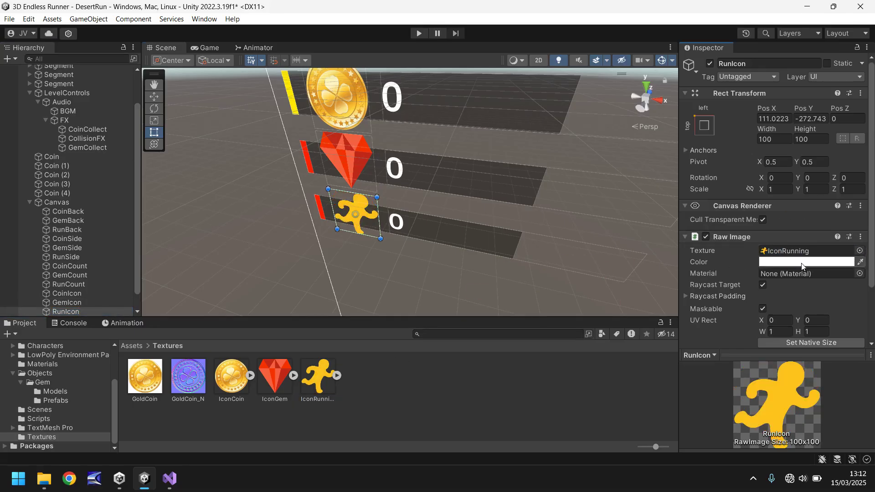
click(801, 263)
click(773, 236)
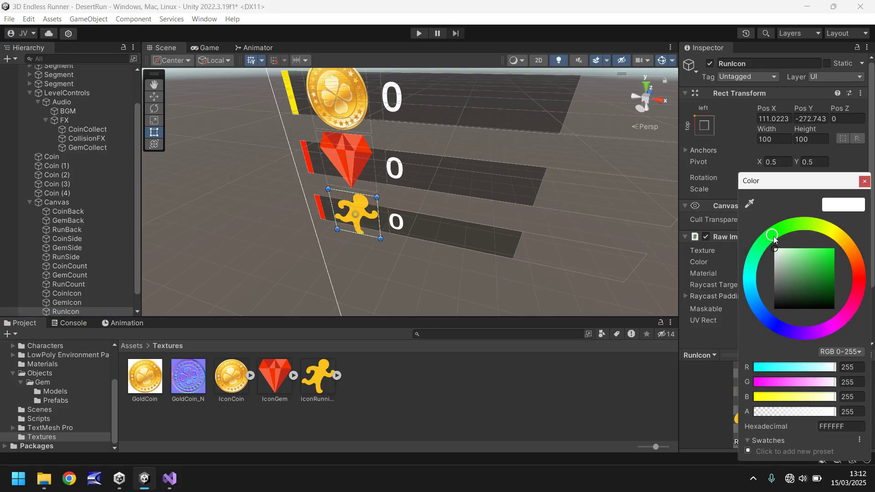
drag(818, 258, 850, 238)
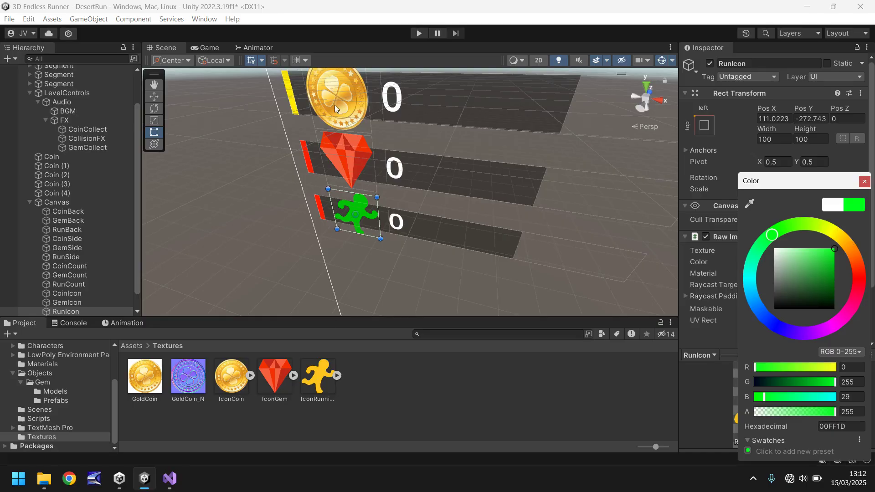
drag(832, 261, 850, 264)
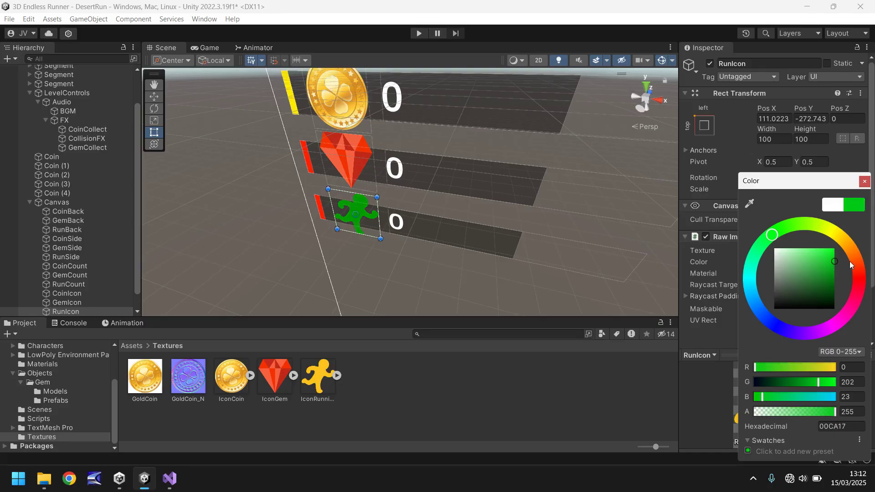
click(772, 325)
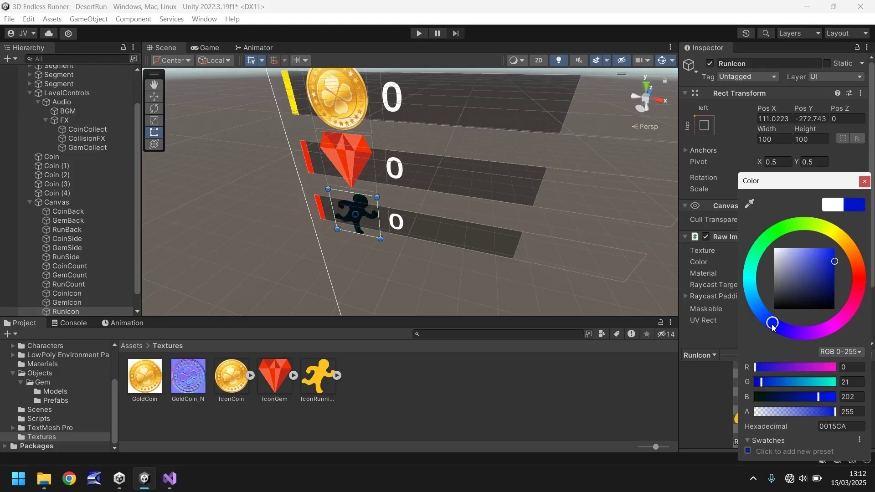
drag(759, 312, 732, 310)
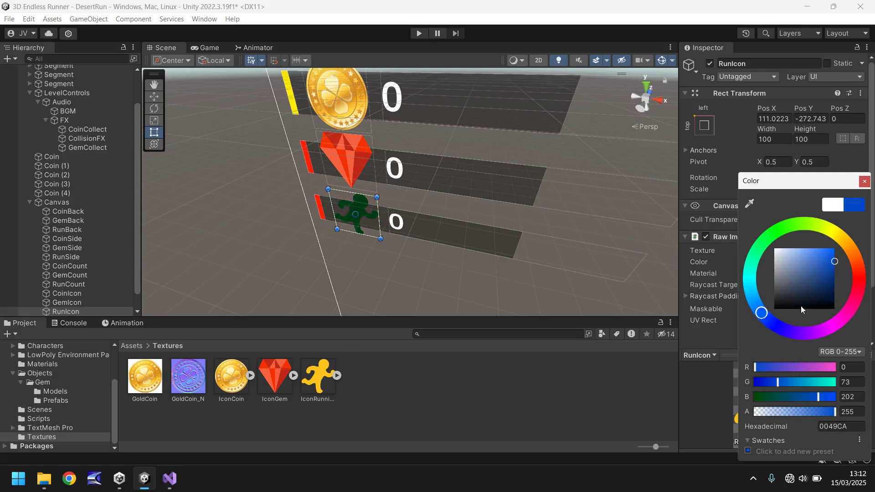
click(847, 245)
mouse_move(847, 248)
mouse_down()
mouse_move(837, 236)
mouse_move(782, 227)
mouse_up()
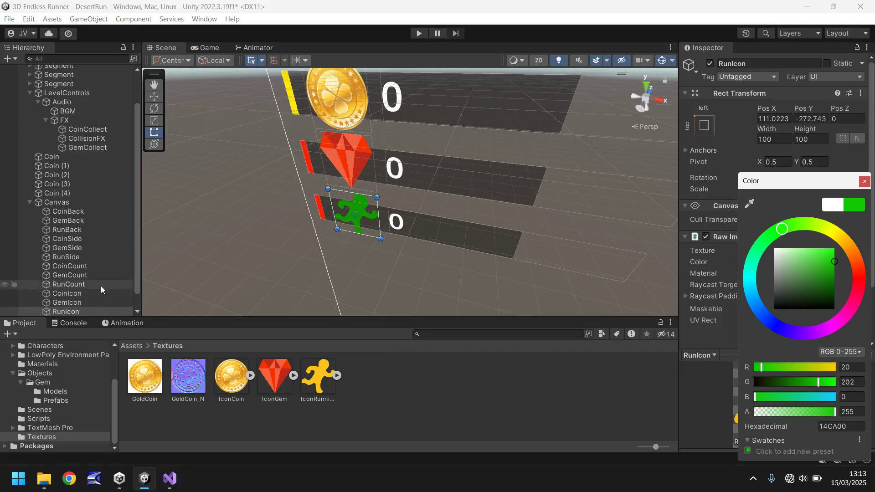
Colour the RunSide bar green (00BA0D), preview the three counters, then switch to MasterInfo in Visual Studio
click(91, 257)
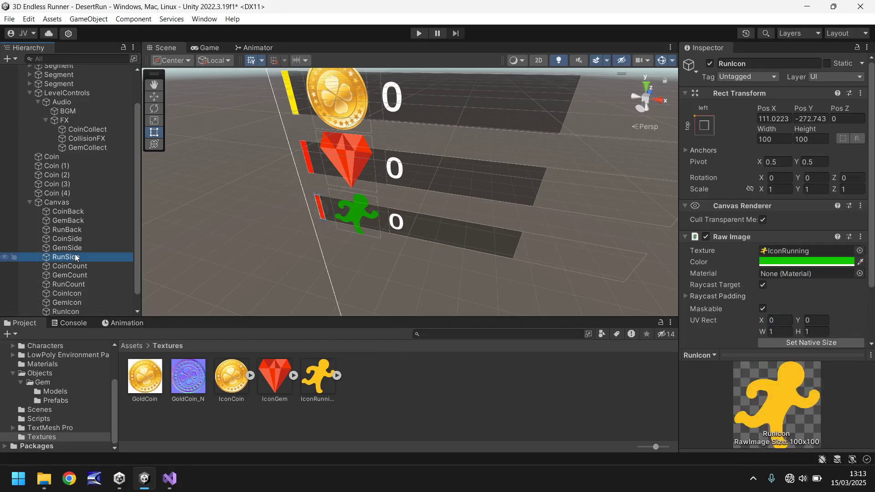
click(796, 262)
click(775, 232)
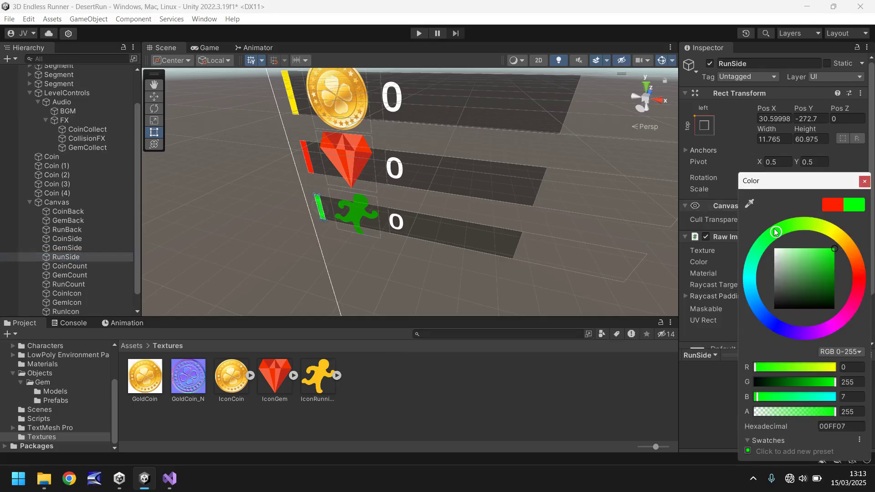
drag(775, 232, 773, 234)
click(834, 264)
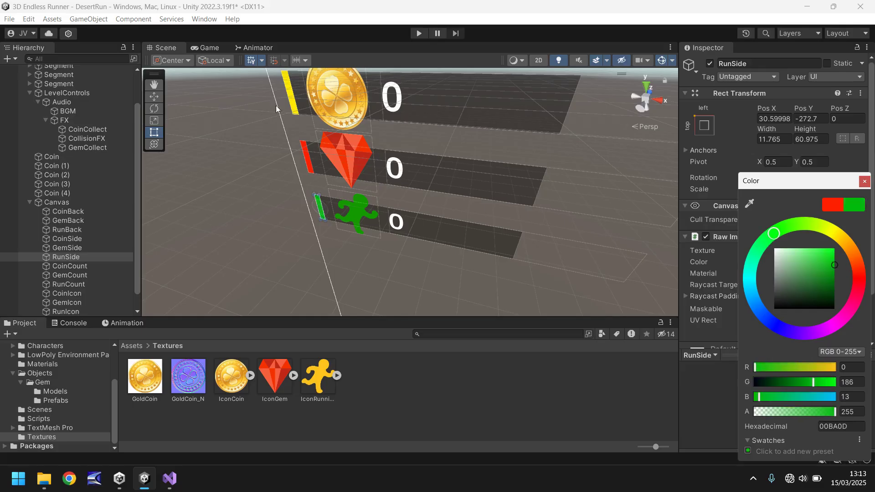
click(204, 47)
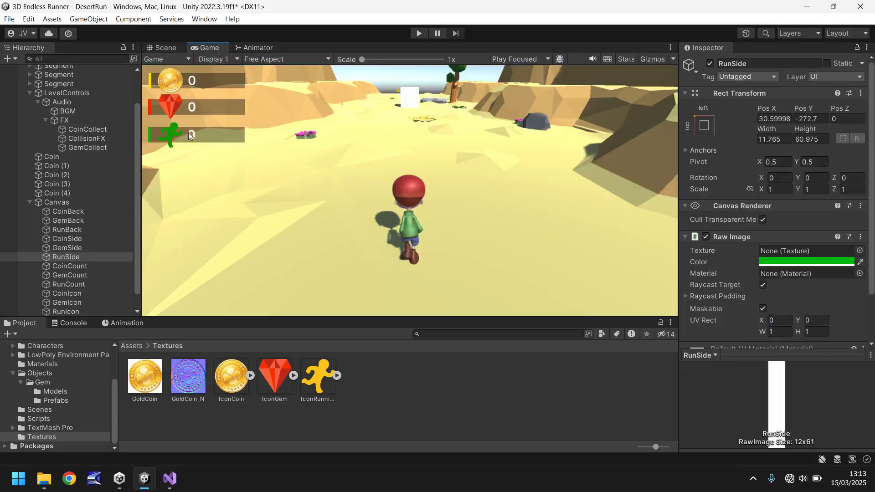
click(161, 49)
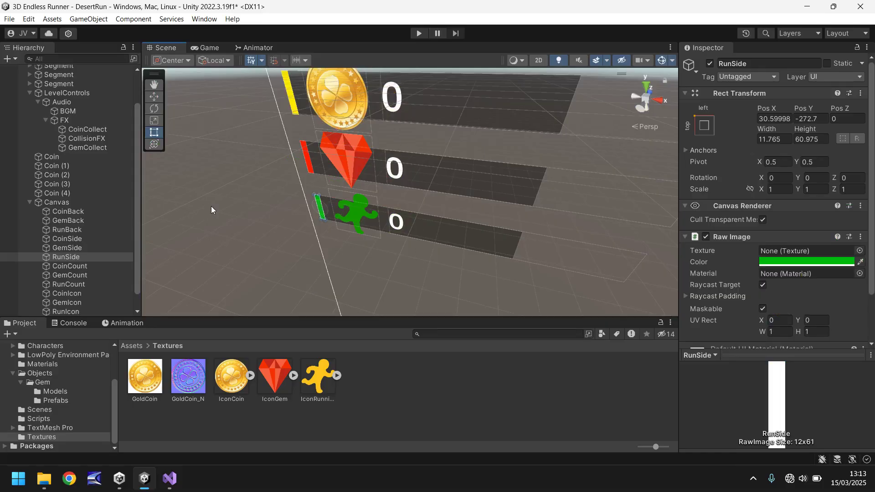
click(170, 478)
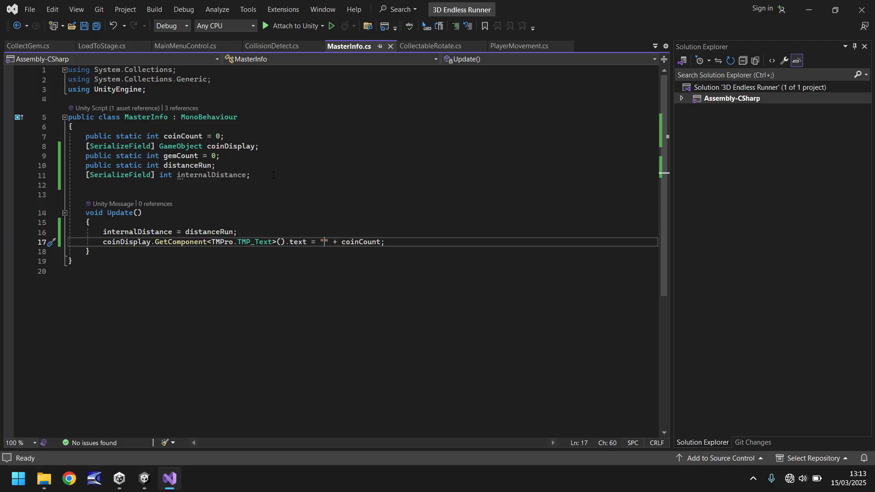
Add '[SerializeField] GameObject gemDisplay;' and '[SerializeField] GameObject runDisplay;' after the internalDistance declaration
click(260, 176)
key(Return)
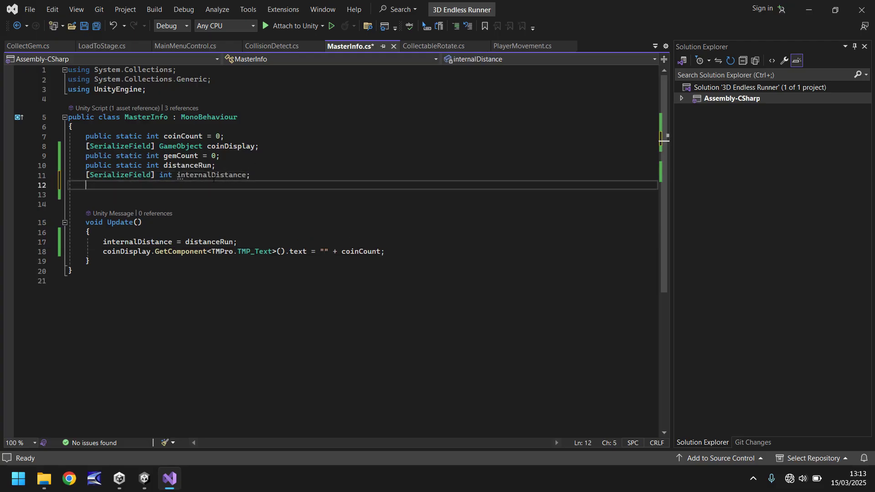
text([Seria)
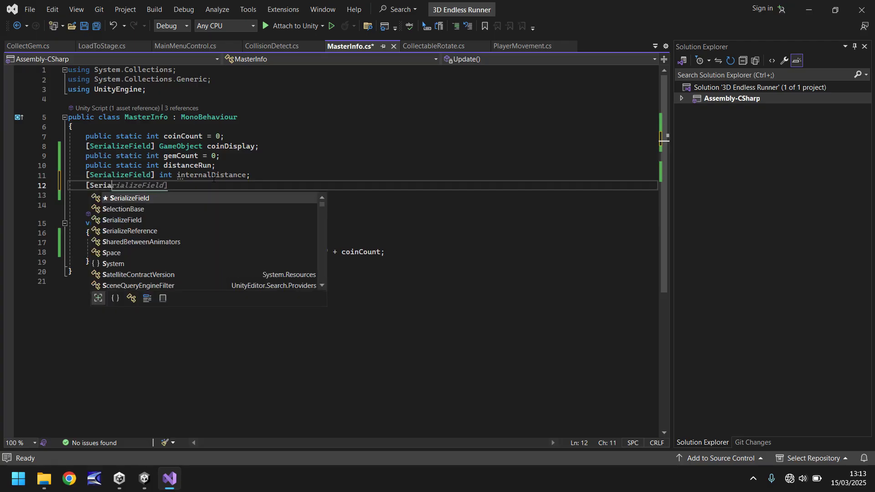
text(lizeField] Game)
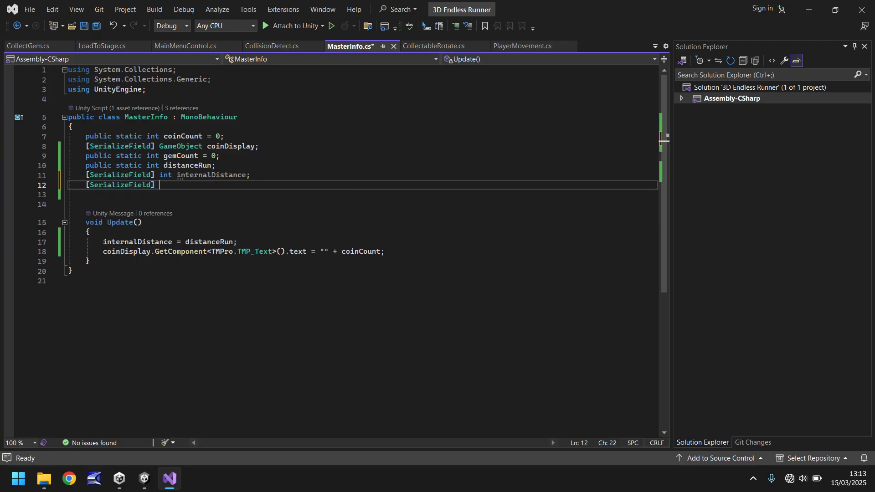
text(Obje)
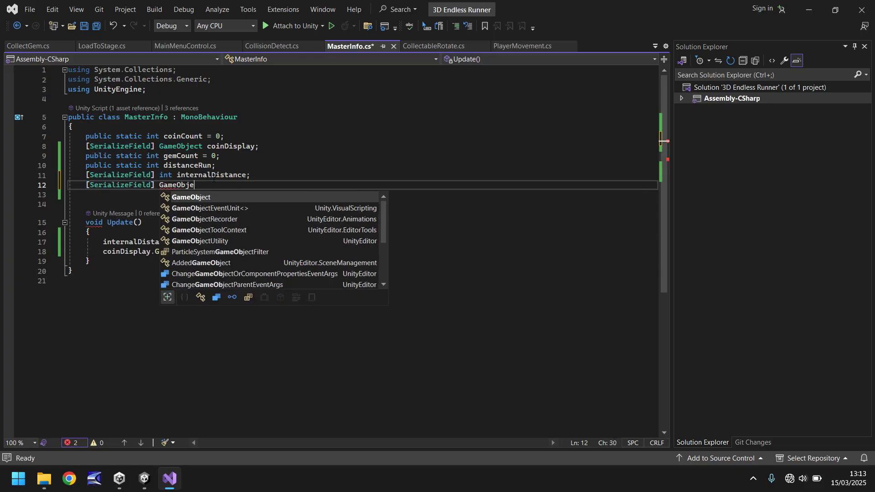
text(ct gem)
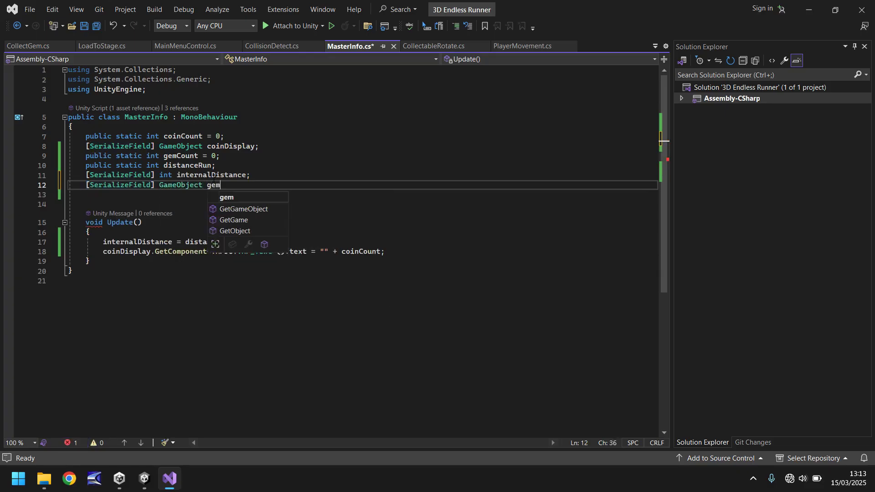
text(Display;)
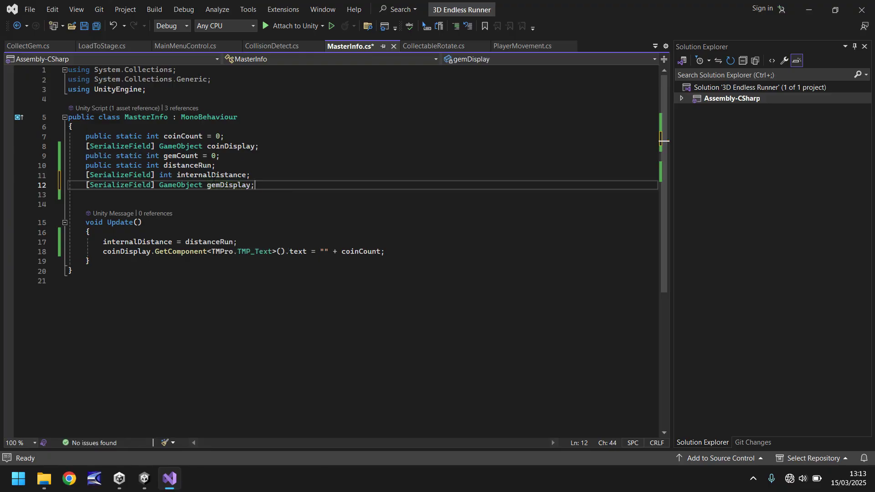
key(Return)
text([SerializeField)
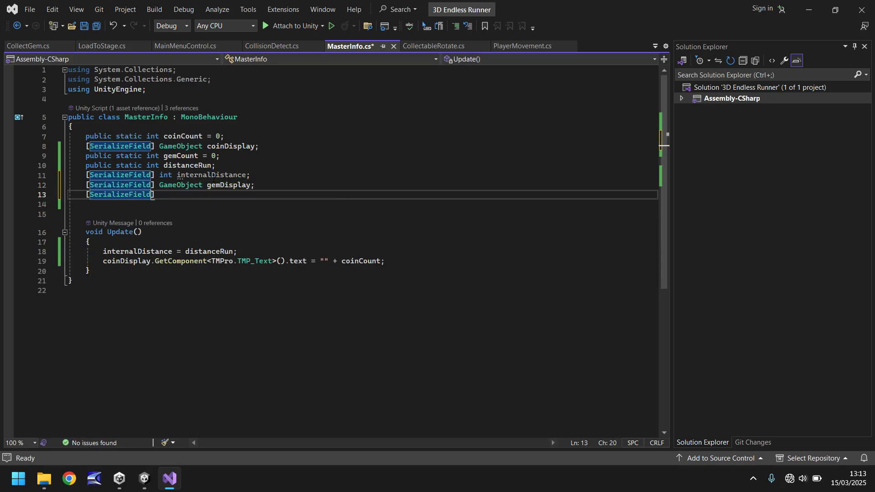
text(] GameObject)
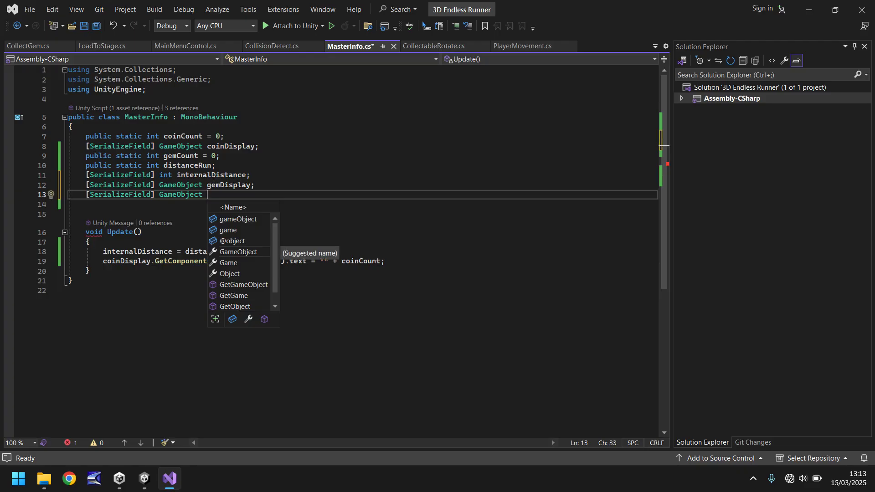
text( runDisp;lay)
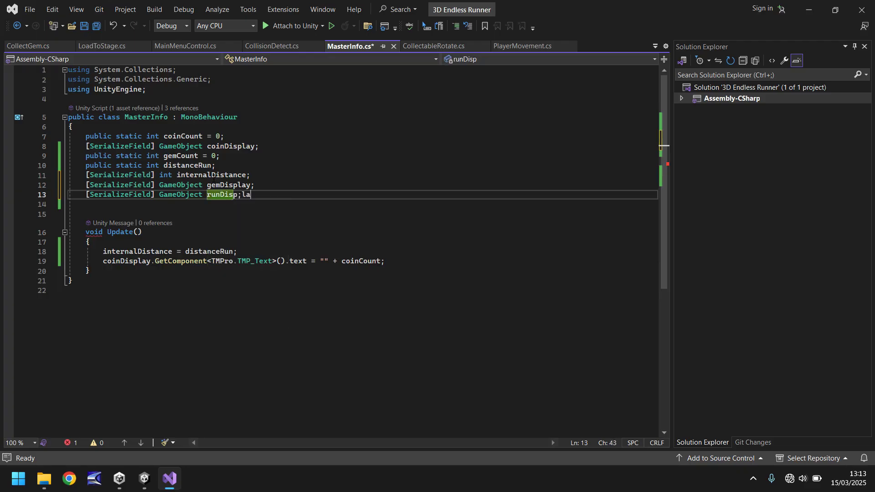
key(BackSpace)
key(BackSpace)
key(BackSpace)
key(BackSpace)
text(lay;)
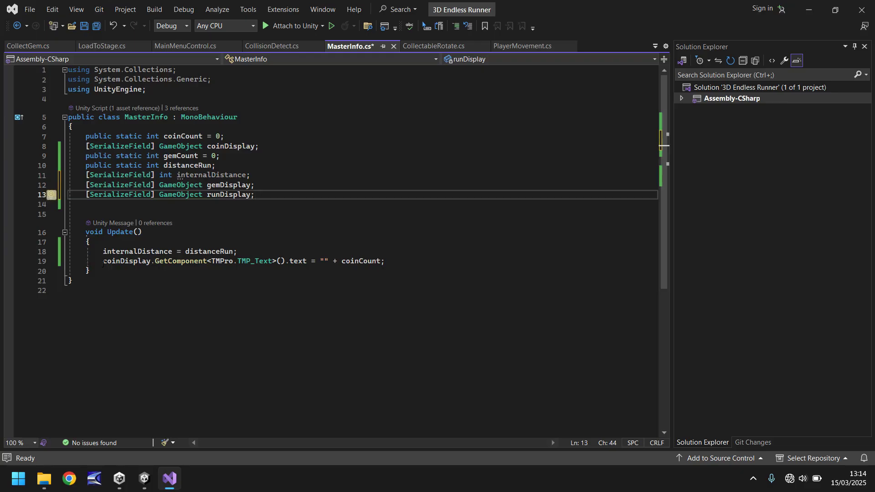
Copy the coinDisplay statement in Update into a new line that writes gemCount to gemDisplay
drag(385, 261, 104, 265)
key(ctrl+c)
click(408, 263)
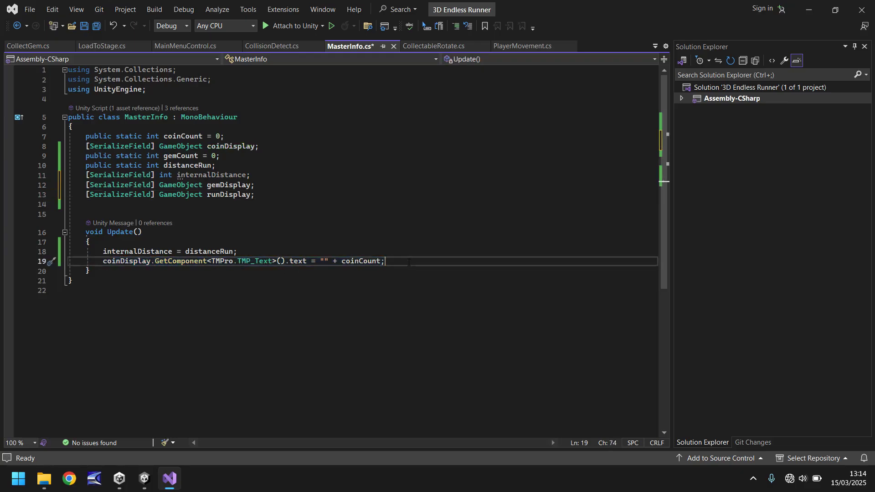
key(Return)
key(ctrl+v)
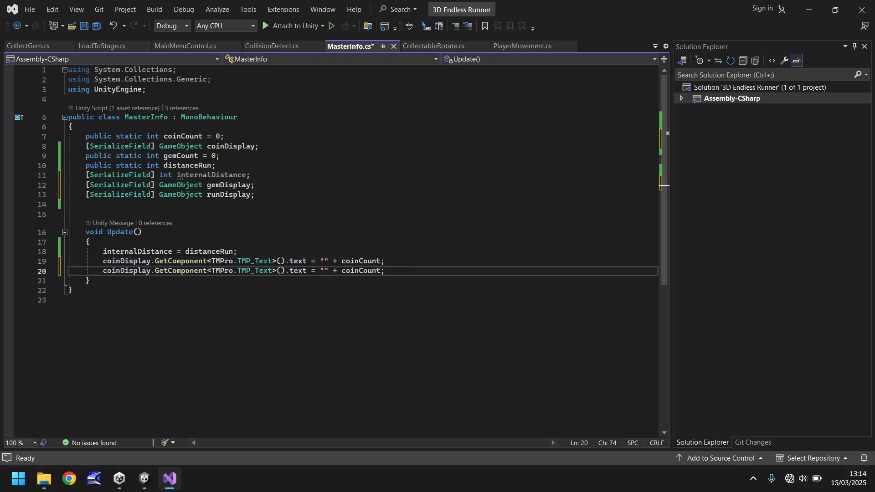
click(119, 271)
key(BackSpace)
key(BackSpace)
key(BackSpace)
key(BackSpace)
text(gem)
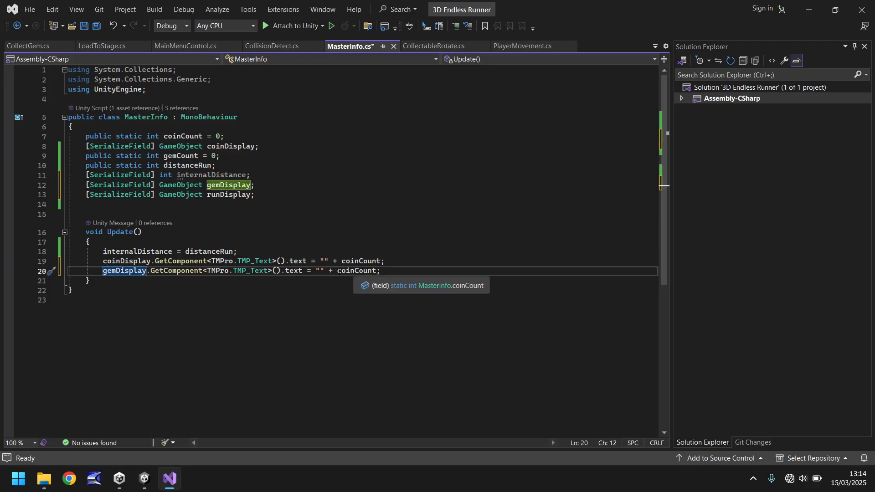
click(355, 270)
key(BackSpace)
key(BackSpace)
key(BackSpace)
key(BackSpace)
text(gem)
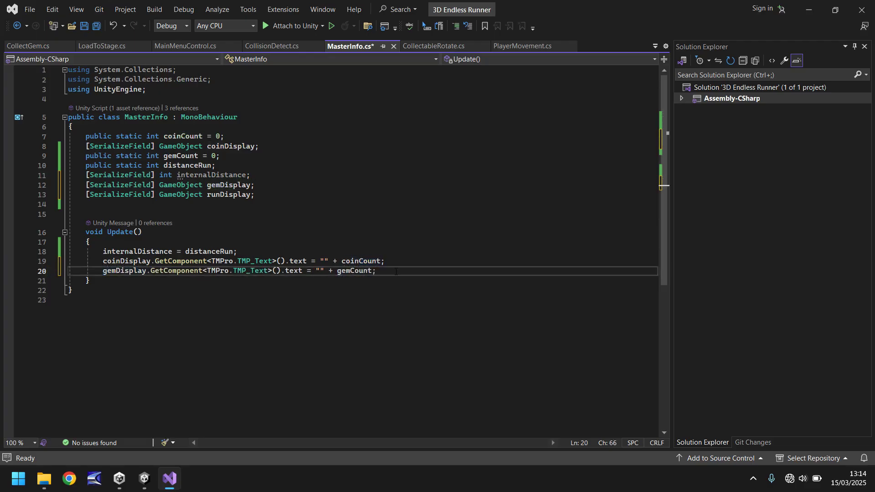
Add another copy that writes distanceRun to runDisplay, then save MasterInfo.cs
click(396, 271)
key(Return)
key(ctrl+v)
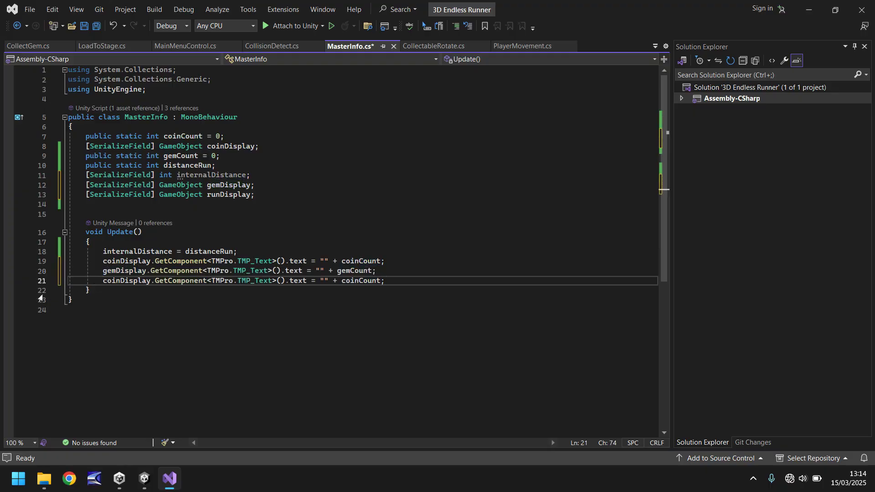
click(121, 281)
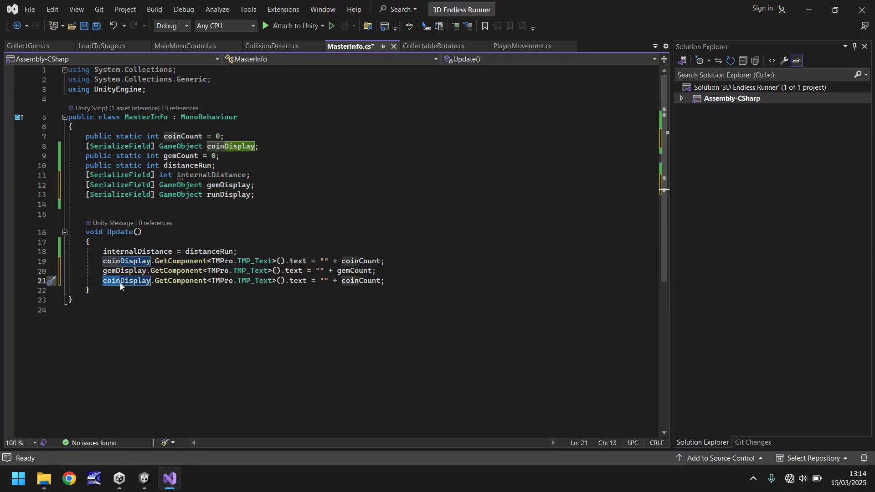
key(BackSpace)
key(BackSpace)
key(BackSpace)
key(BackSpace)
text(run)
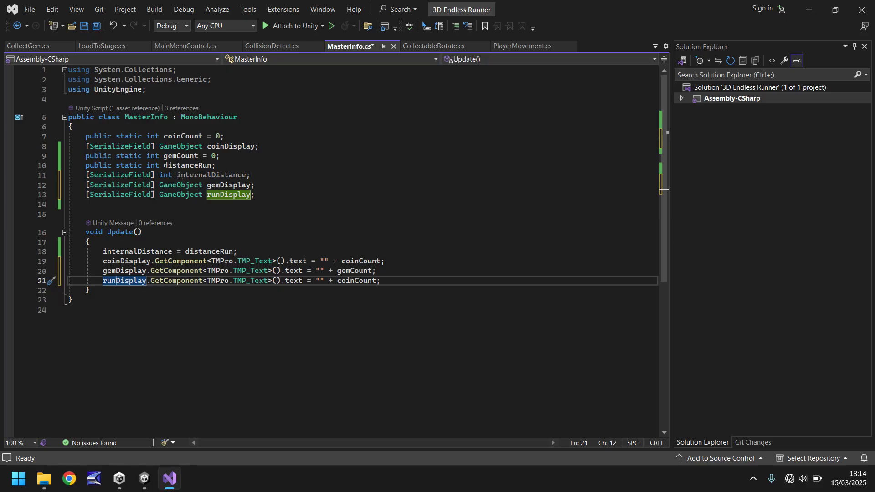
drag(338, 278, 375, 284)
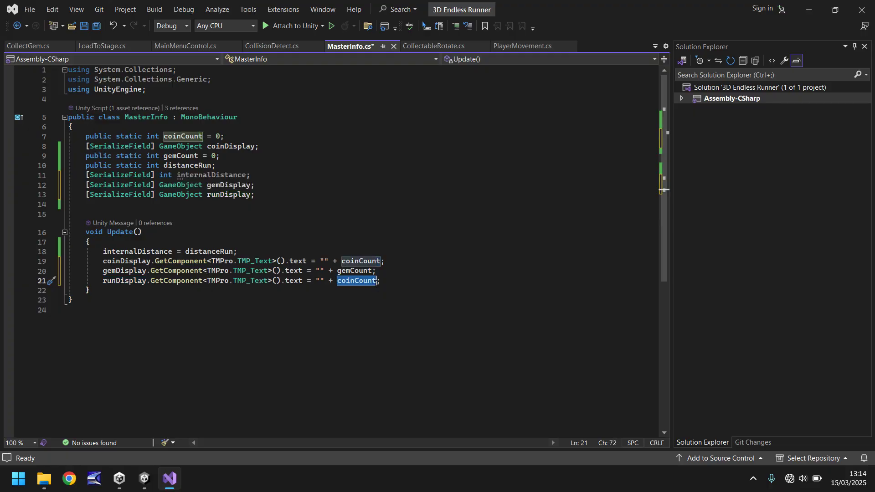
text(distance)
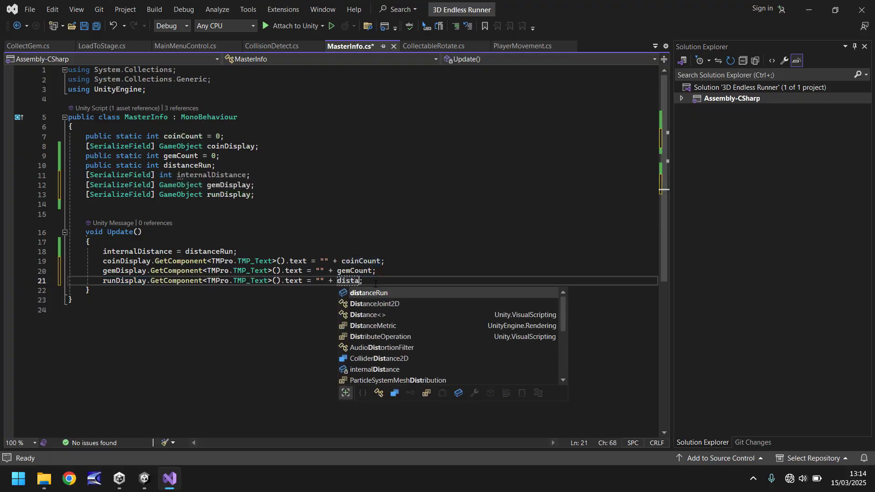
text(Run)
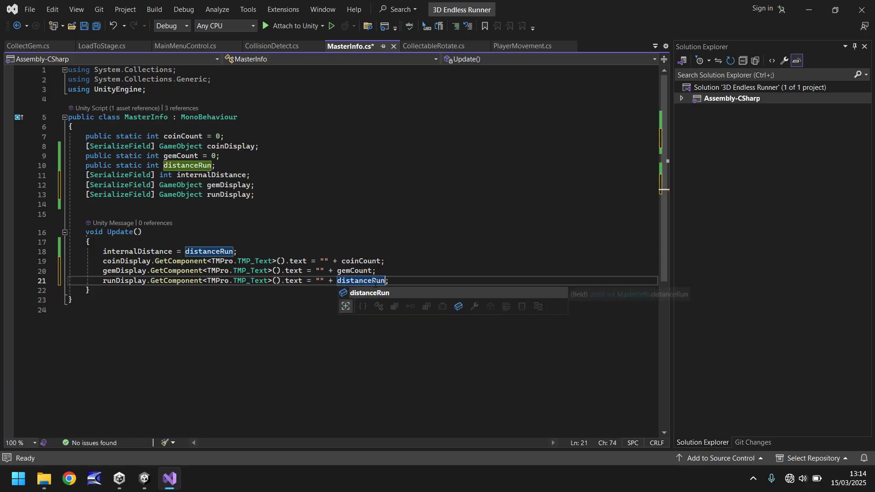
key(ctrl+s)
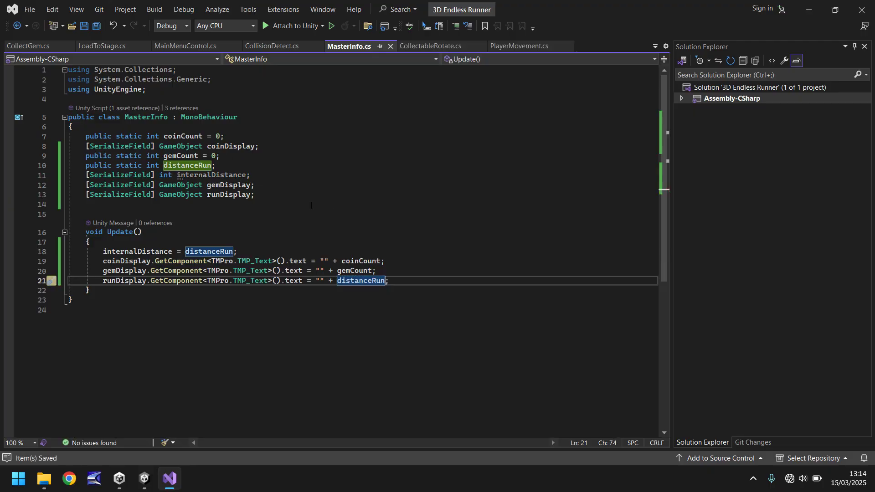
mouse_move(149, 482)
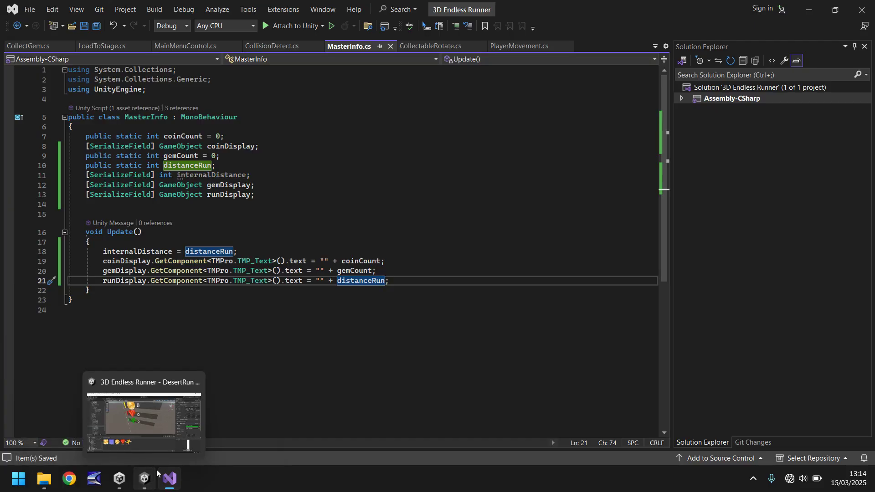
In LevelControls' Master Info, link RunCount to Run Display and GemCount to Gem Display
click(165, 412)
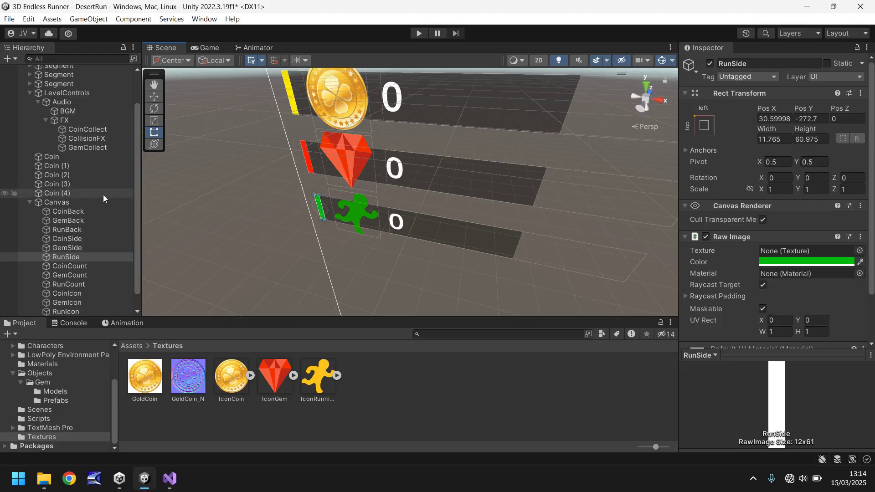
click(76, 93)
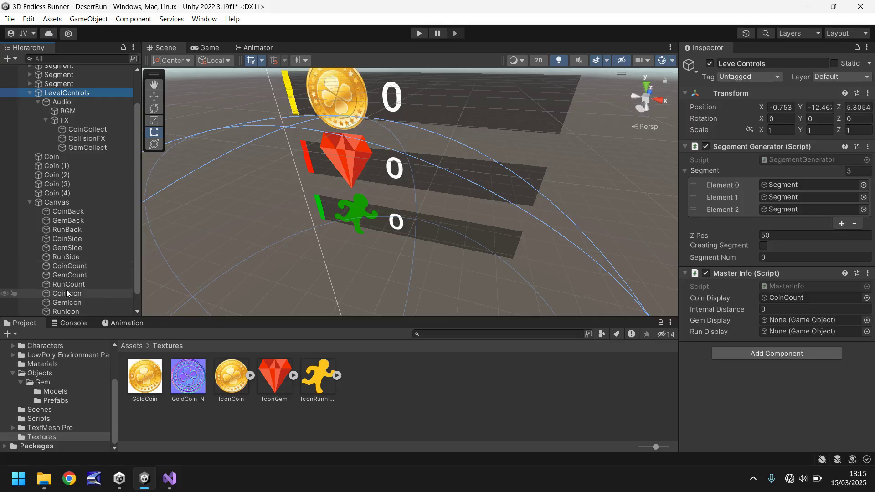
drag(64, 283, 817, 331)
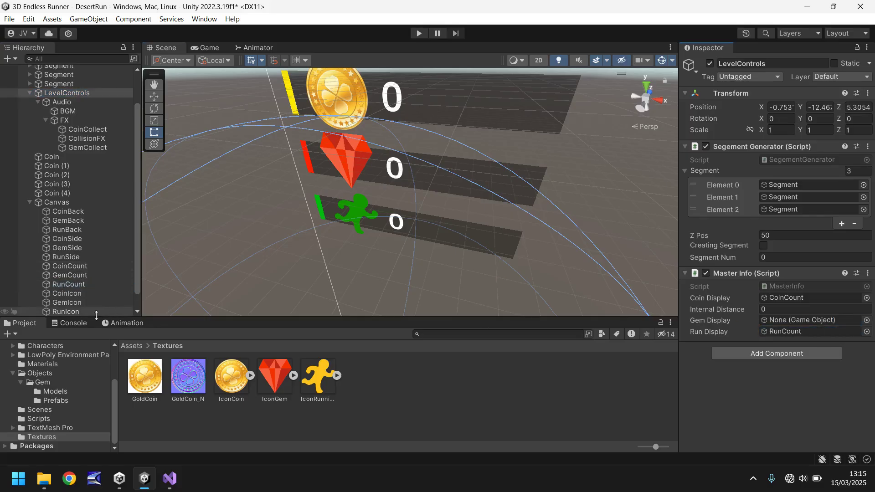
drag(70, 275, 794, 322)
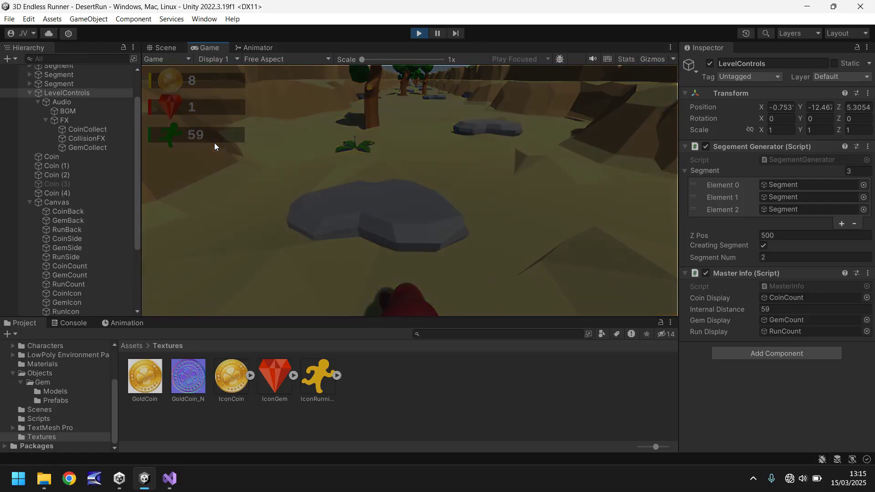
key(ctrl+p)
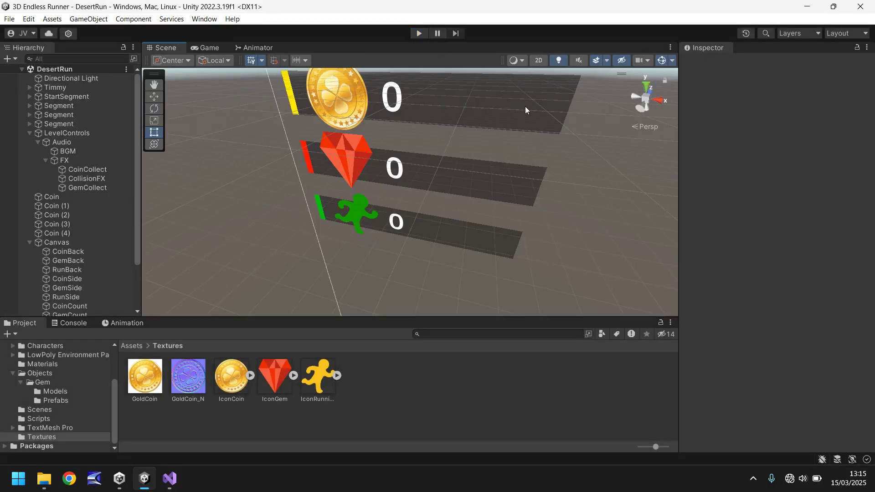
Drag the CoinBack strip's top and bottom edges until its height reads 100
click(455, 103)
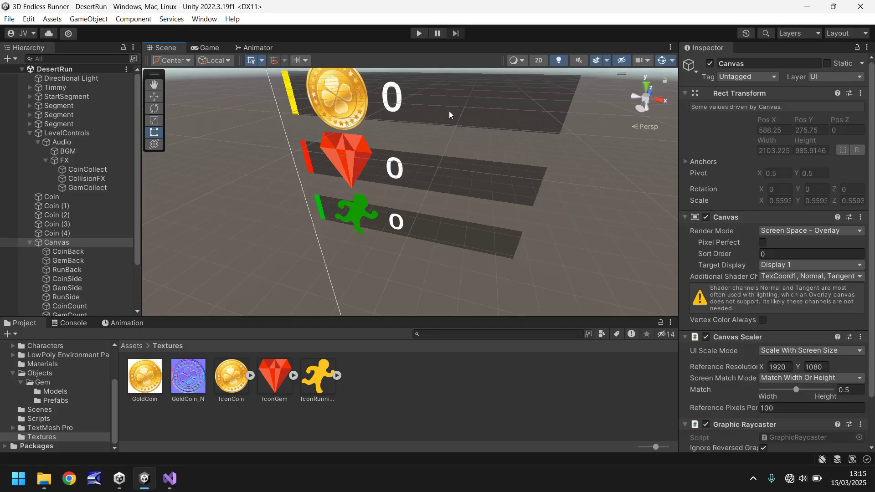
click(449, 111)
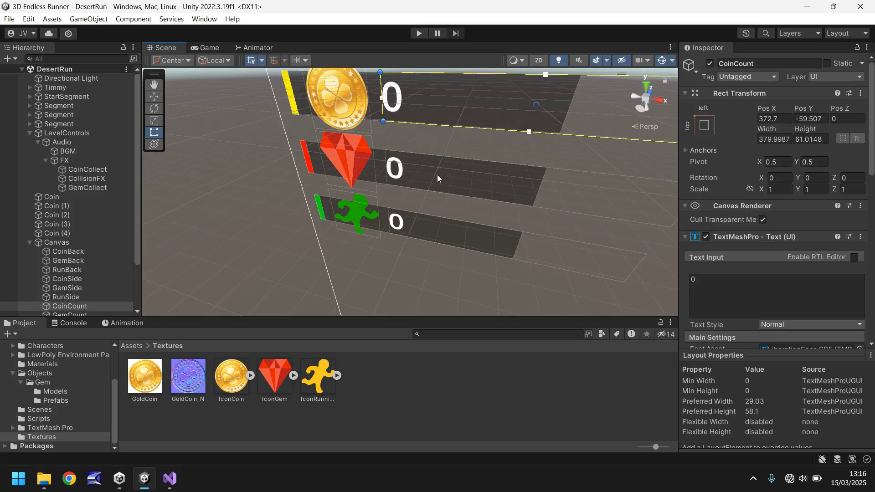
click(69, 254)
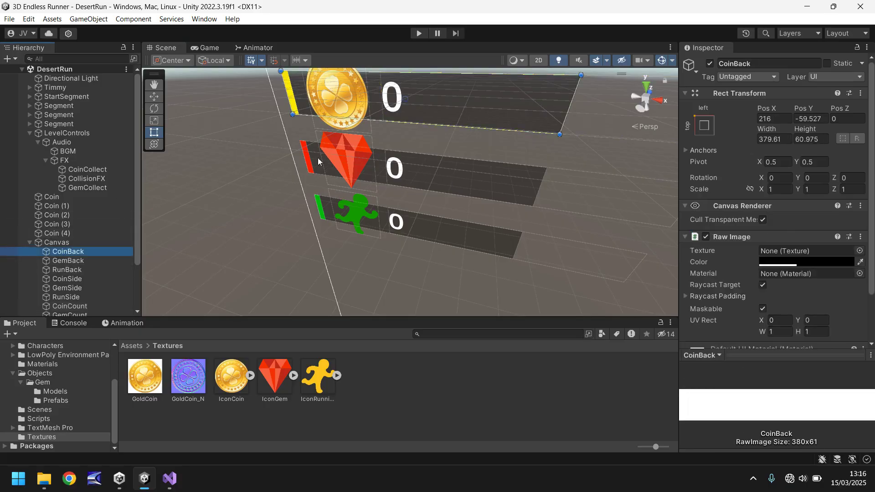
middle_drag(318, 158, 351, 189)
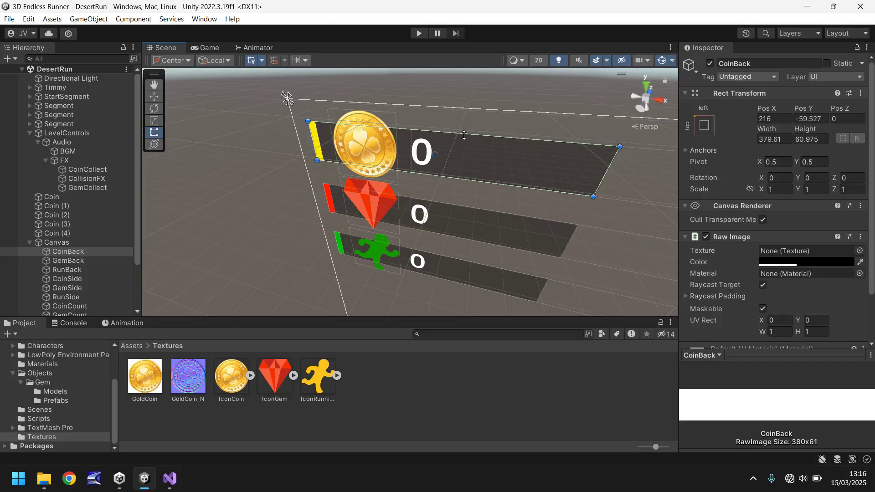
drag(464, 134, 464, 117)
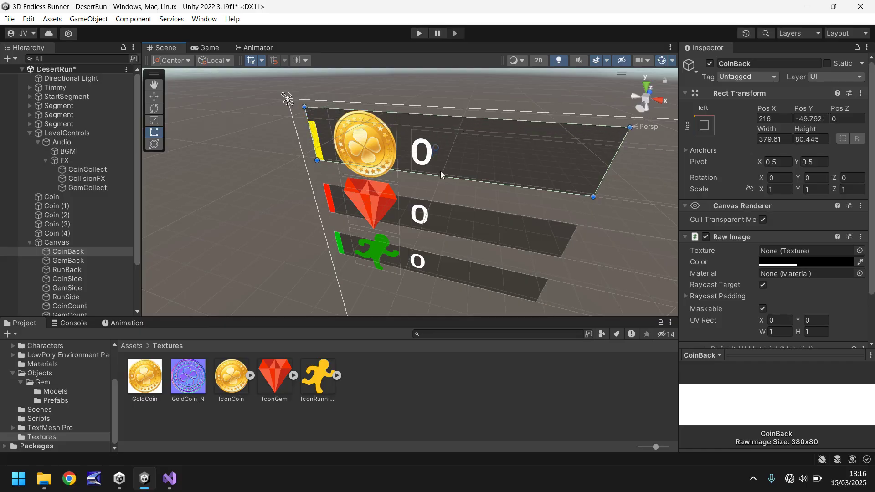
drag(443, 177, 442, 190)
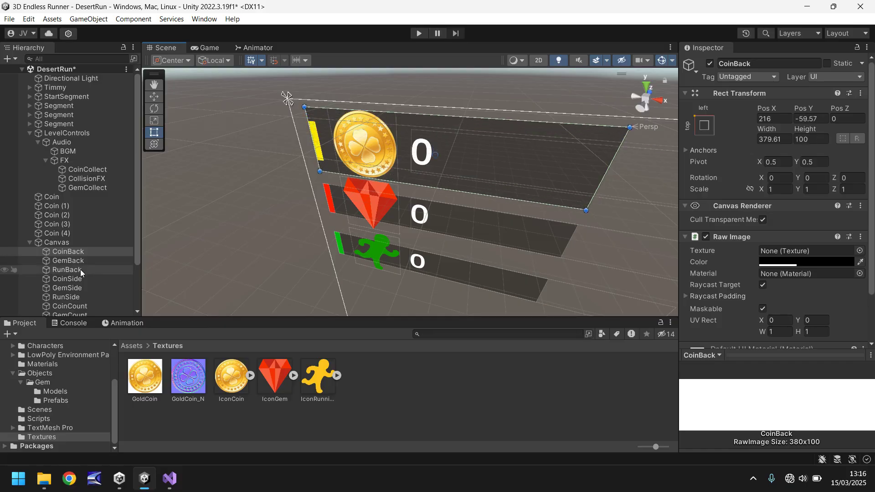
Stretch the yellow CoinSide bar taller at both ends and check it in the Game view
click(73, 279)
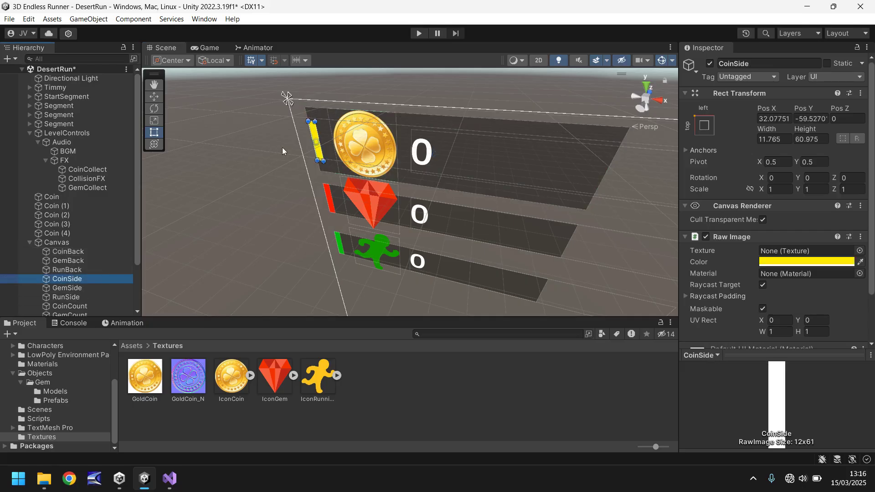
key(f)
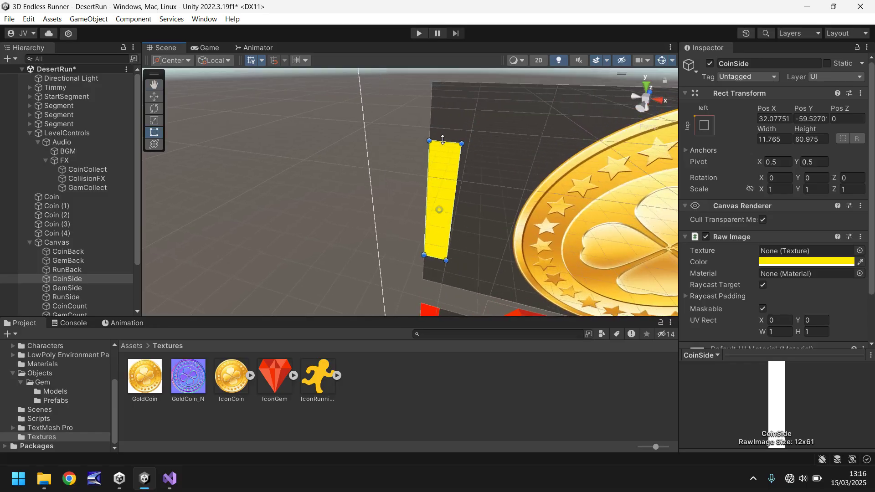
drag(443, 139, 450, 82)
drag(435, 258, 433, 287)
click(207, 48)
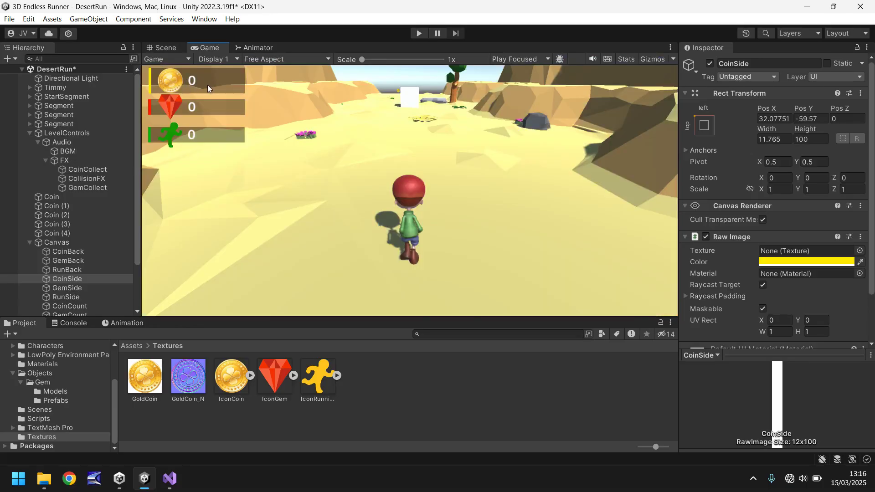
click(160, 46)
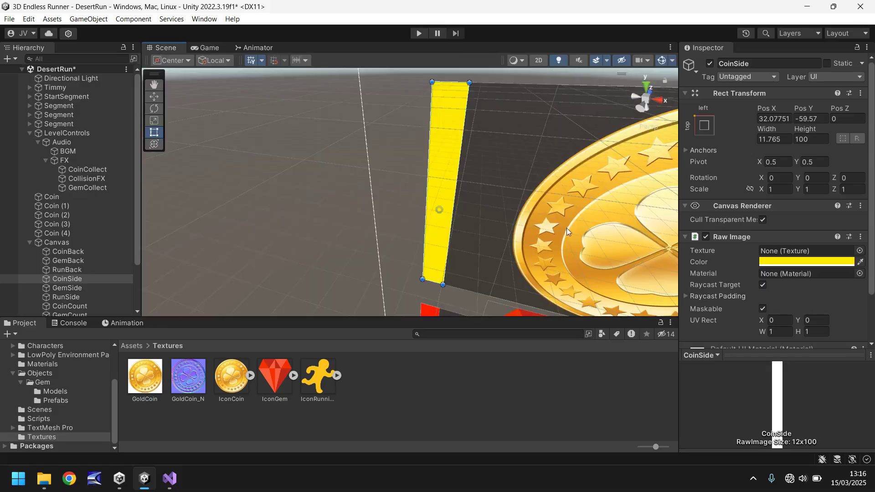
Make the gem row's dark strip and red side bar taller
middle_drag(567, 231, 400, 76)
middle_drag(509, 208, 547, 47)
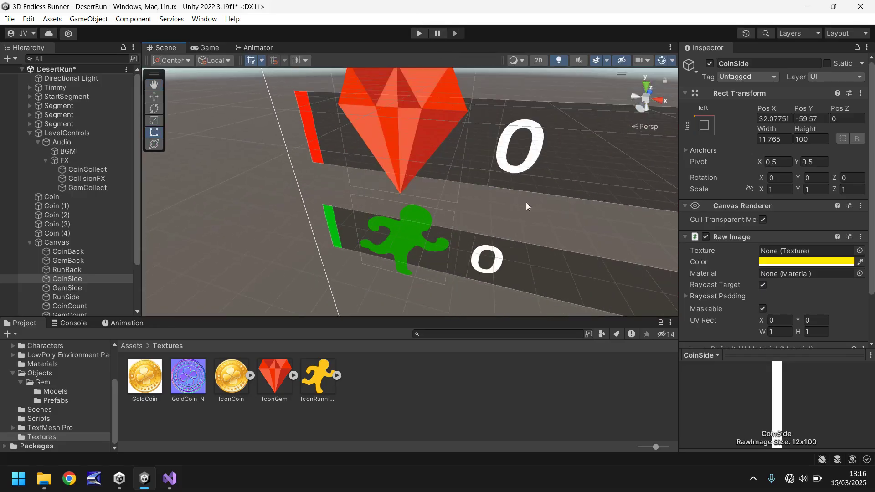
right_drag(525, 202, 551, 169)
click(599, 178)
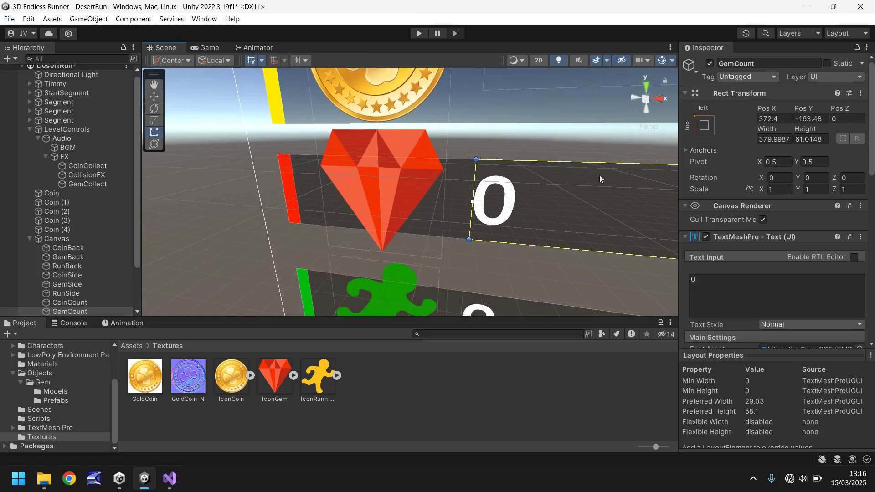
click(306, 194)
drag(364, 156, 364, 130)
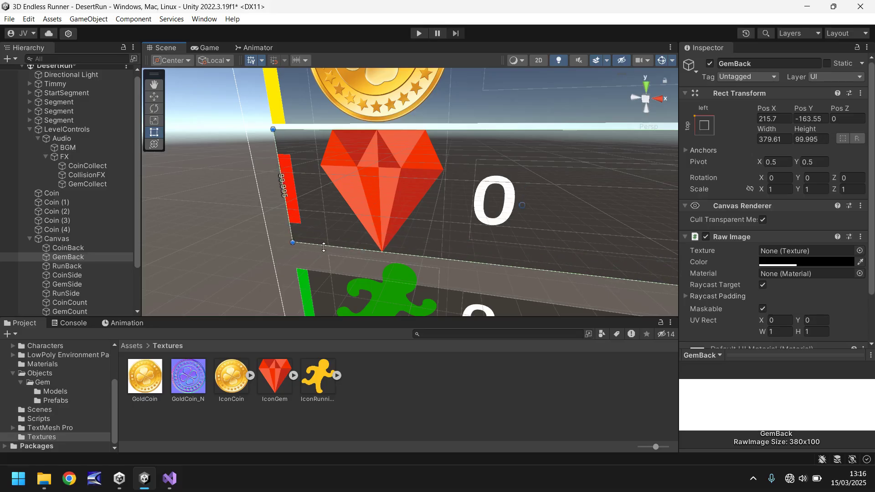
click(291, 196)
drag(283, 155, 279, 129)
drag(299, 228, 303, 247)
Extend the run row's dark strip and green side bar up and down to full row height
middle_drag(392, 202, 370, 64)
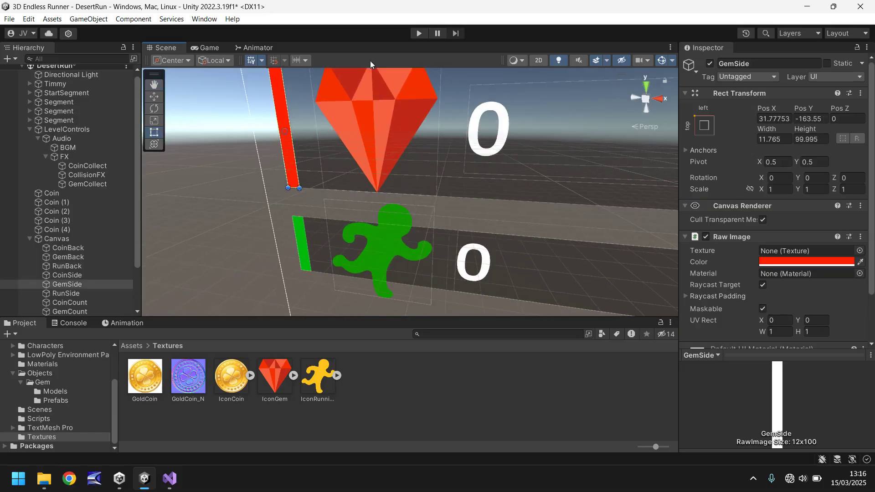
click(385, 248)
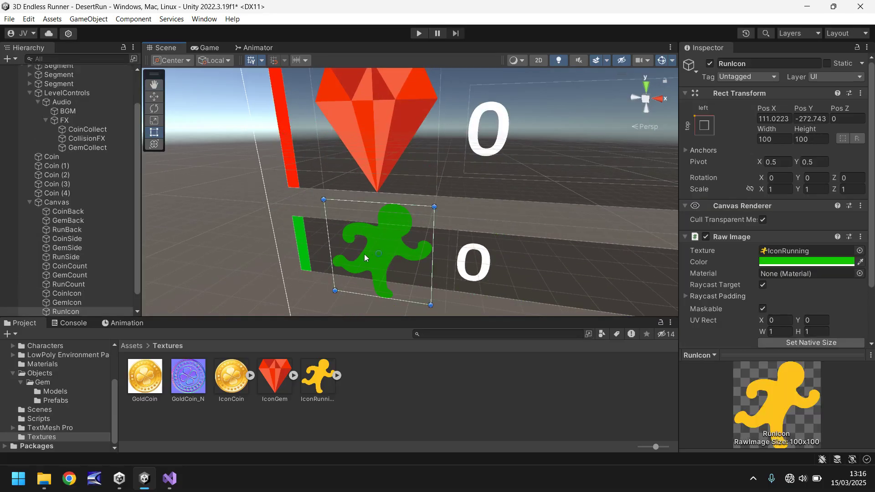
click(319, 250)
drag(320, 217, 320, 196)
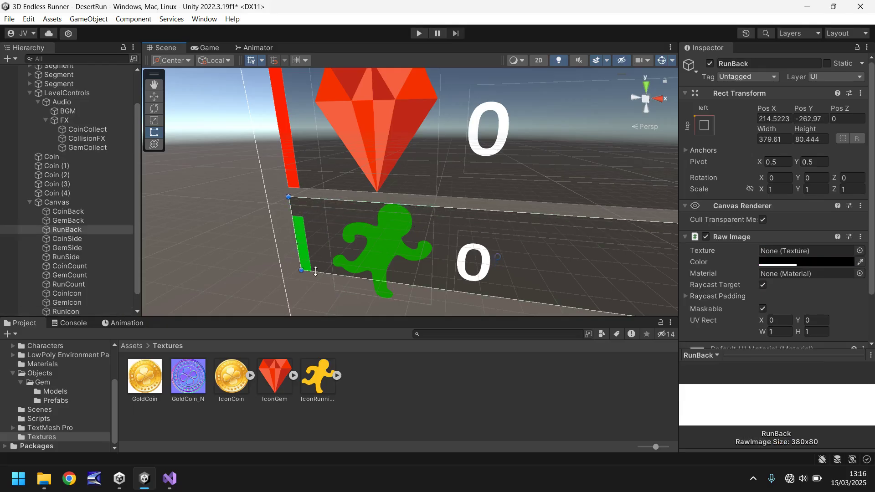
drag(317, 273, 317, 282)
click(301, 241)
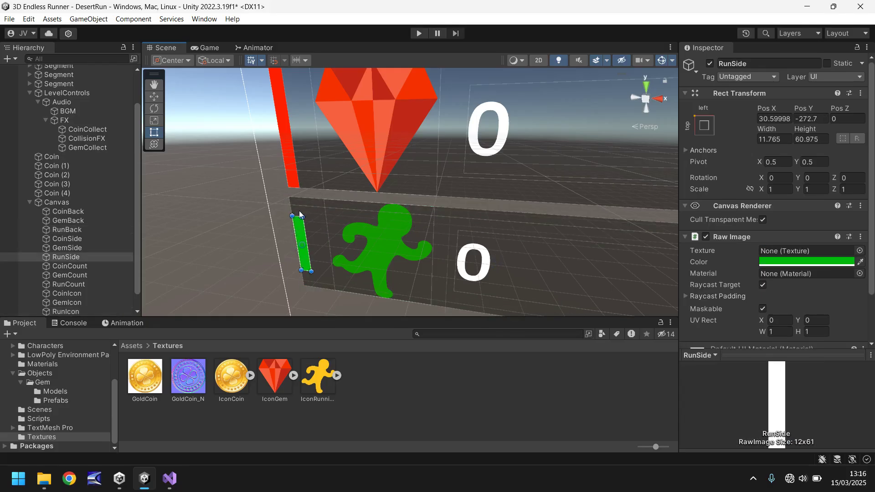
drag(301, 216, 299, 197)
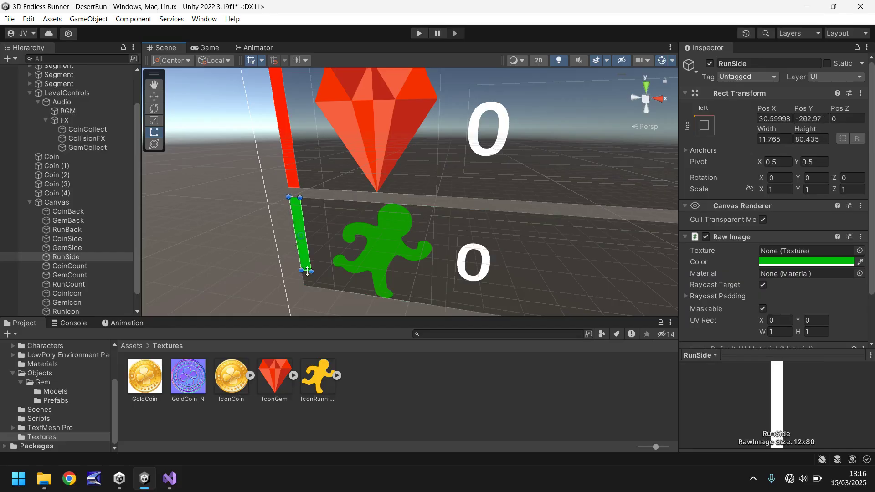
drag(306, 272, 309, 281)
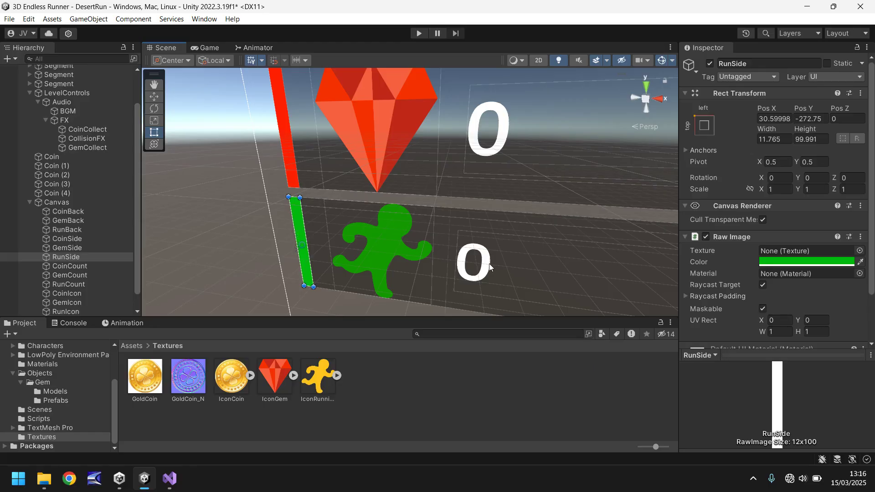
click(516, 231)
scroll(512, 234, down, 3)
Set the font size of the run, gem and coin counter texts to 66
middle_drag(510, 240, 436, 230)
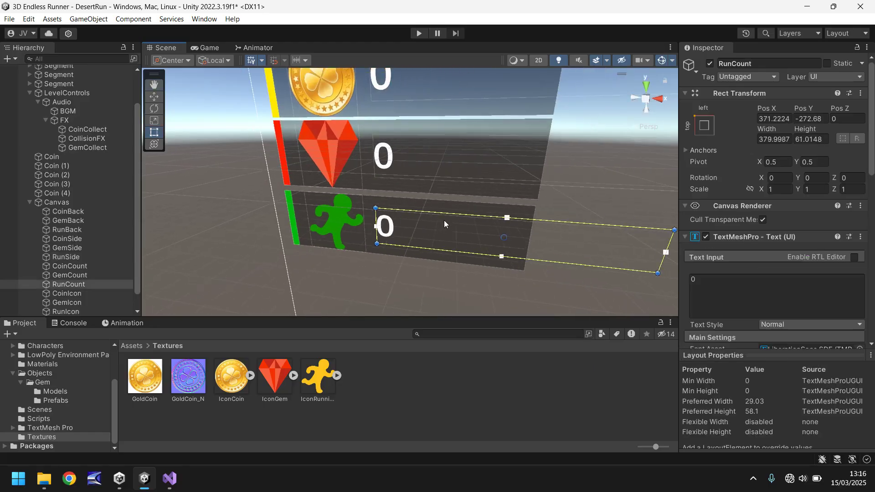
scroll(780, 264, down, 3)
click(772, 261)
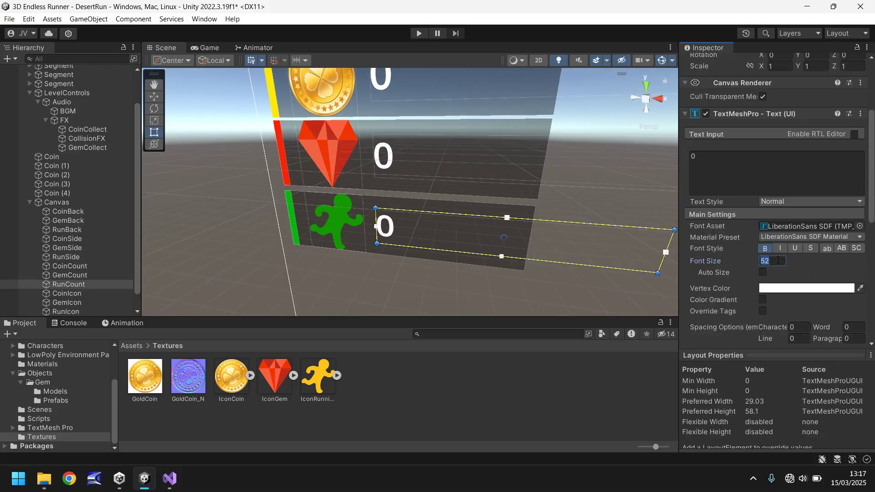
text(66)
click(394, 150)
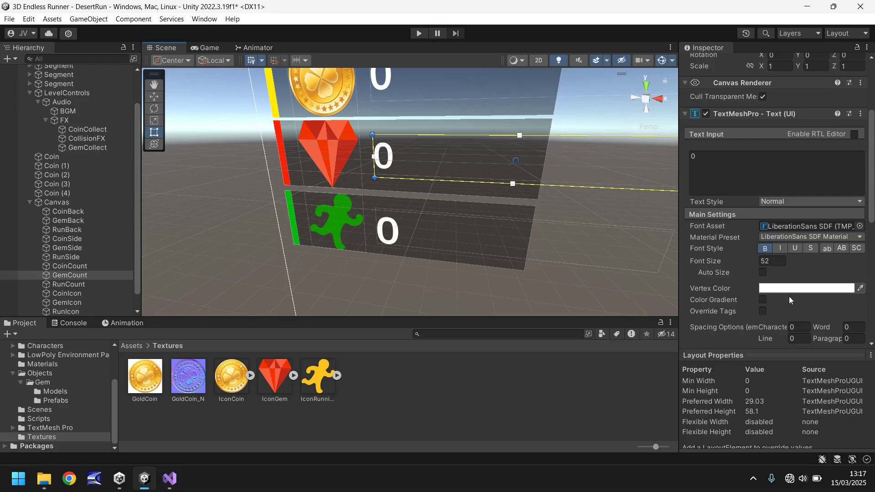
click(771, 260)
text(66)
click(397, 98)
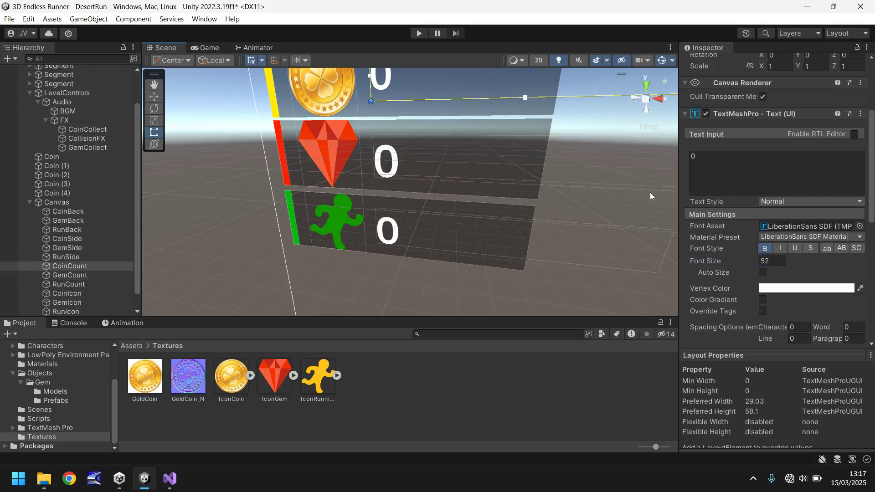
click(771, 260)
text(66)
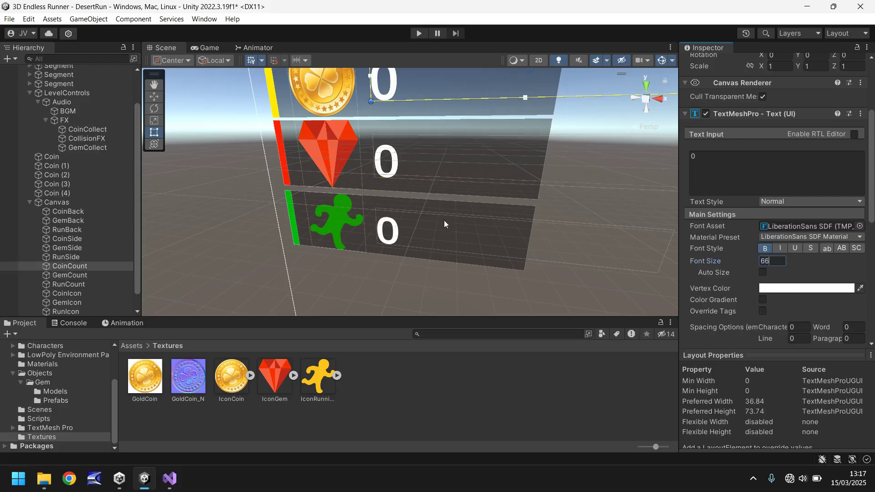
Make the run, gem and coin counter text boxes taller, then view the Game preview
click(444, 236)
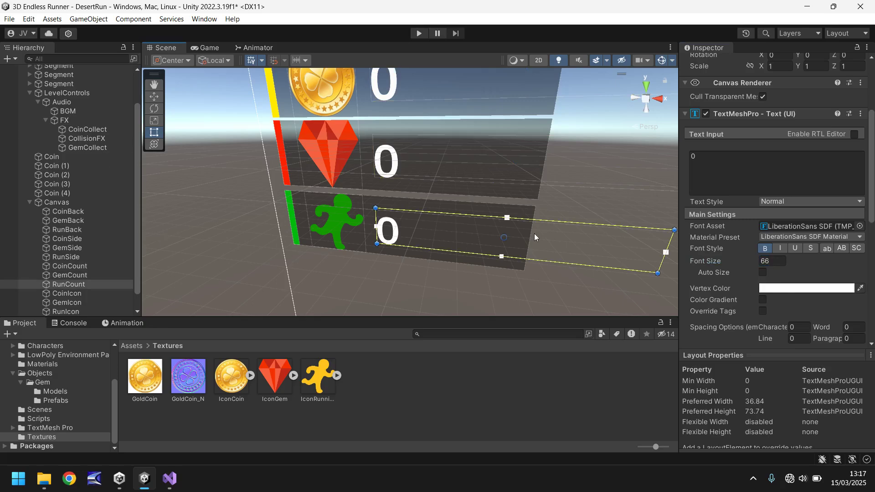
drag(472, 216, 472, 210)
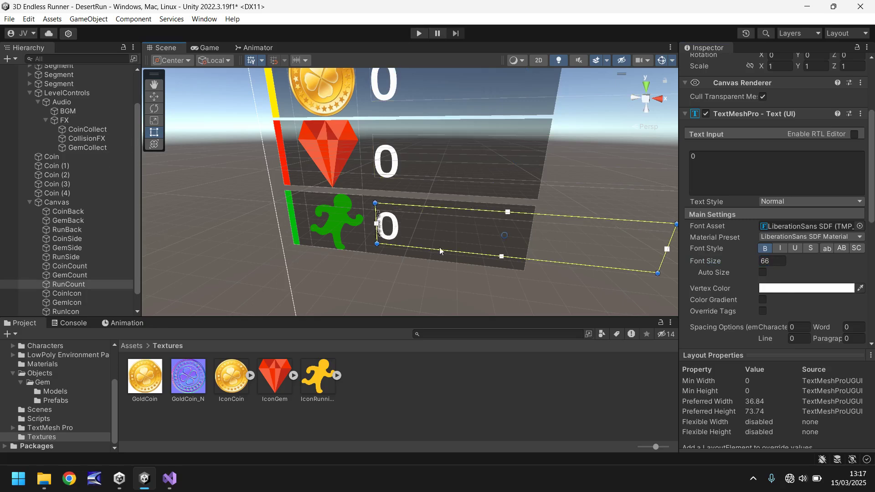
drag(442, 251, 442, 254)
click(393, 169)
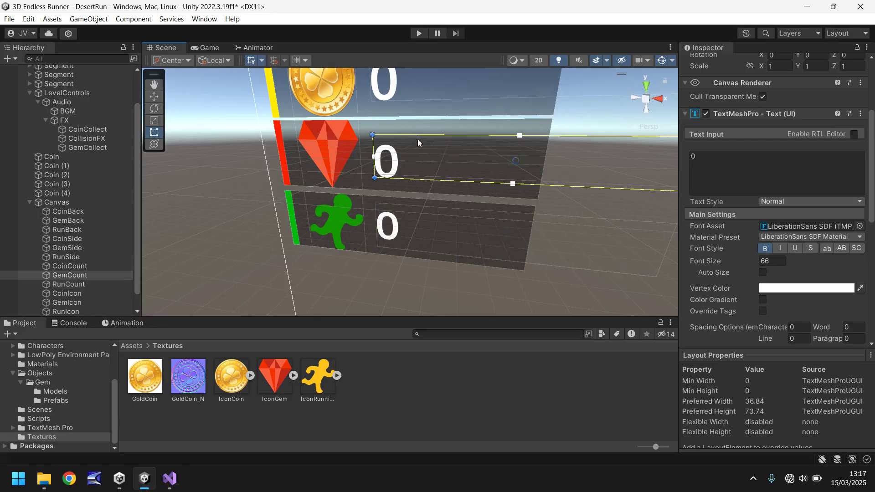
drag(440, 137, 440, 131)
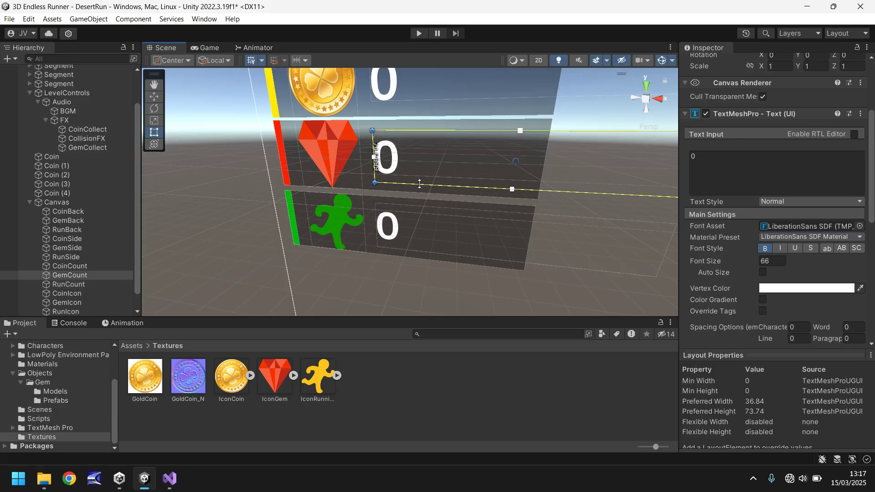
key(f)
click(416, 132)
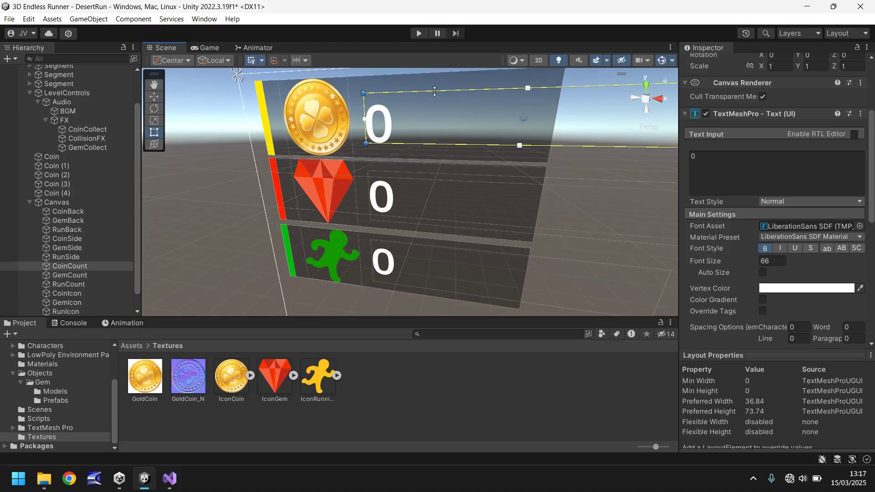
drag(435, 92, 435, 81)
drag(411, 144, 412, 149)
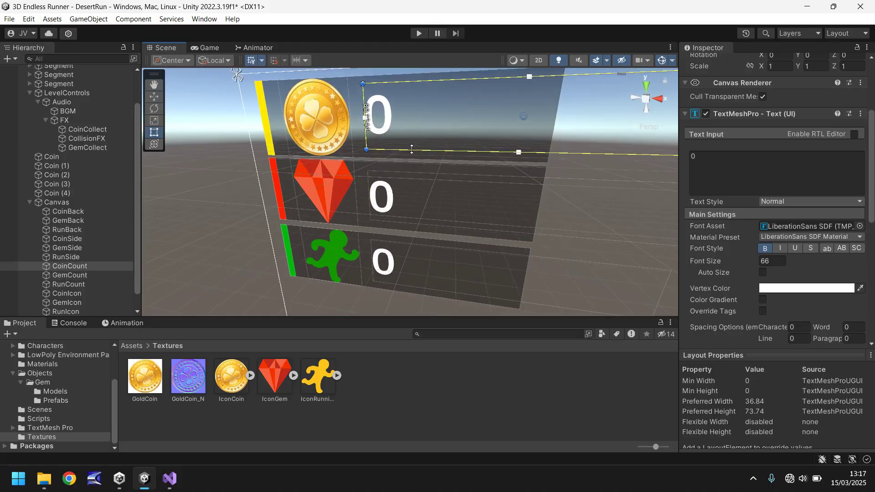
click(210, 52)
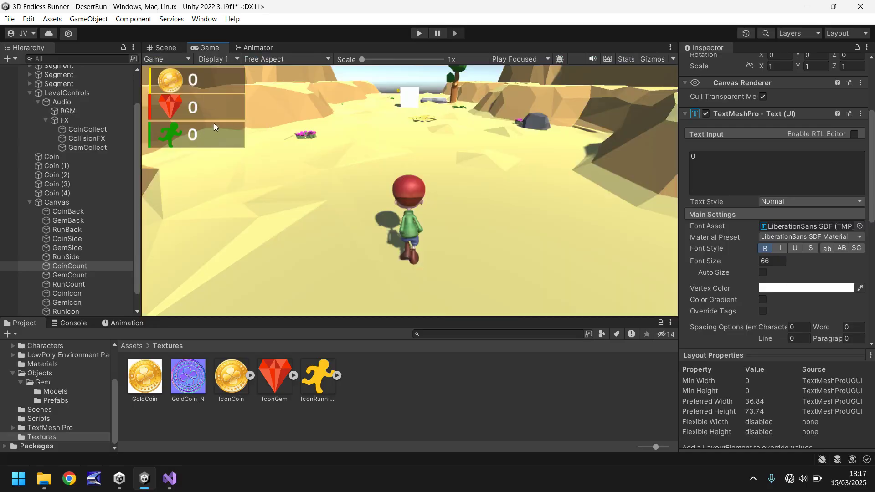
click(418, 34)
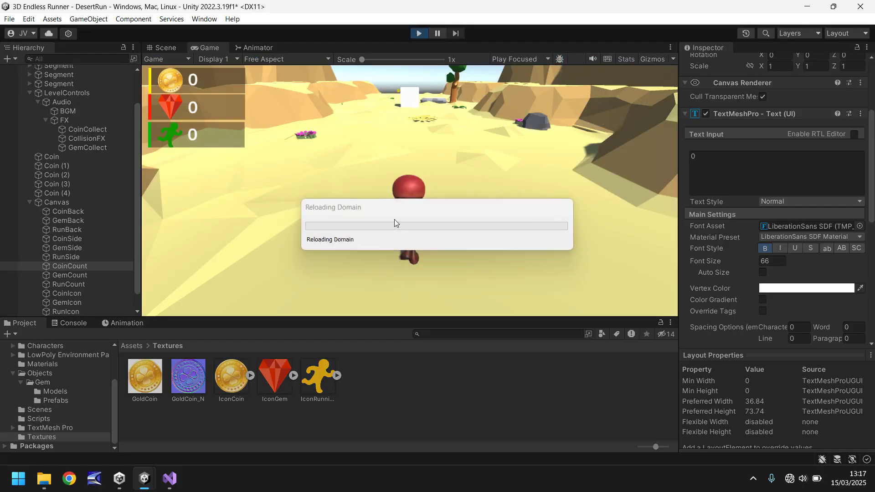